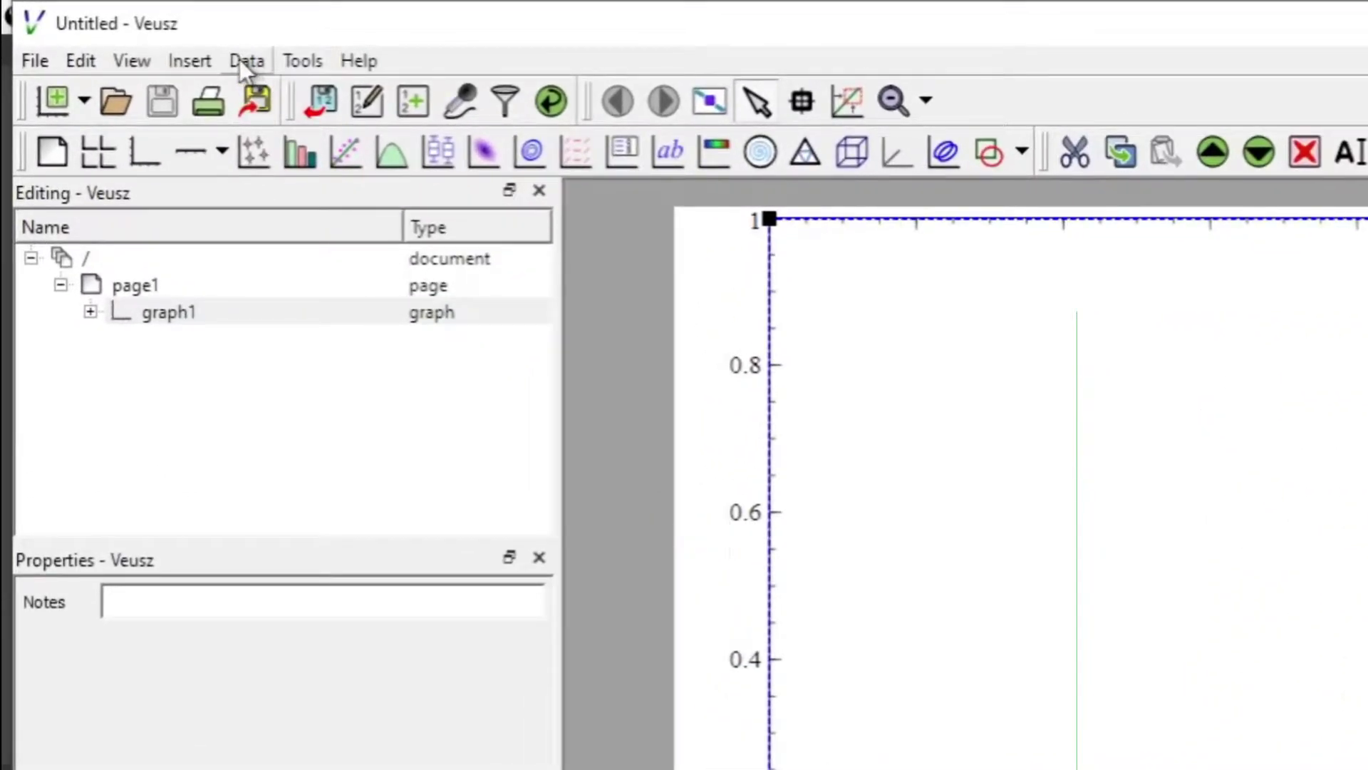
# Open the Dataset editor from the Data menu
pyautogui.click(243, 62)
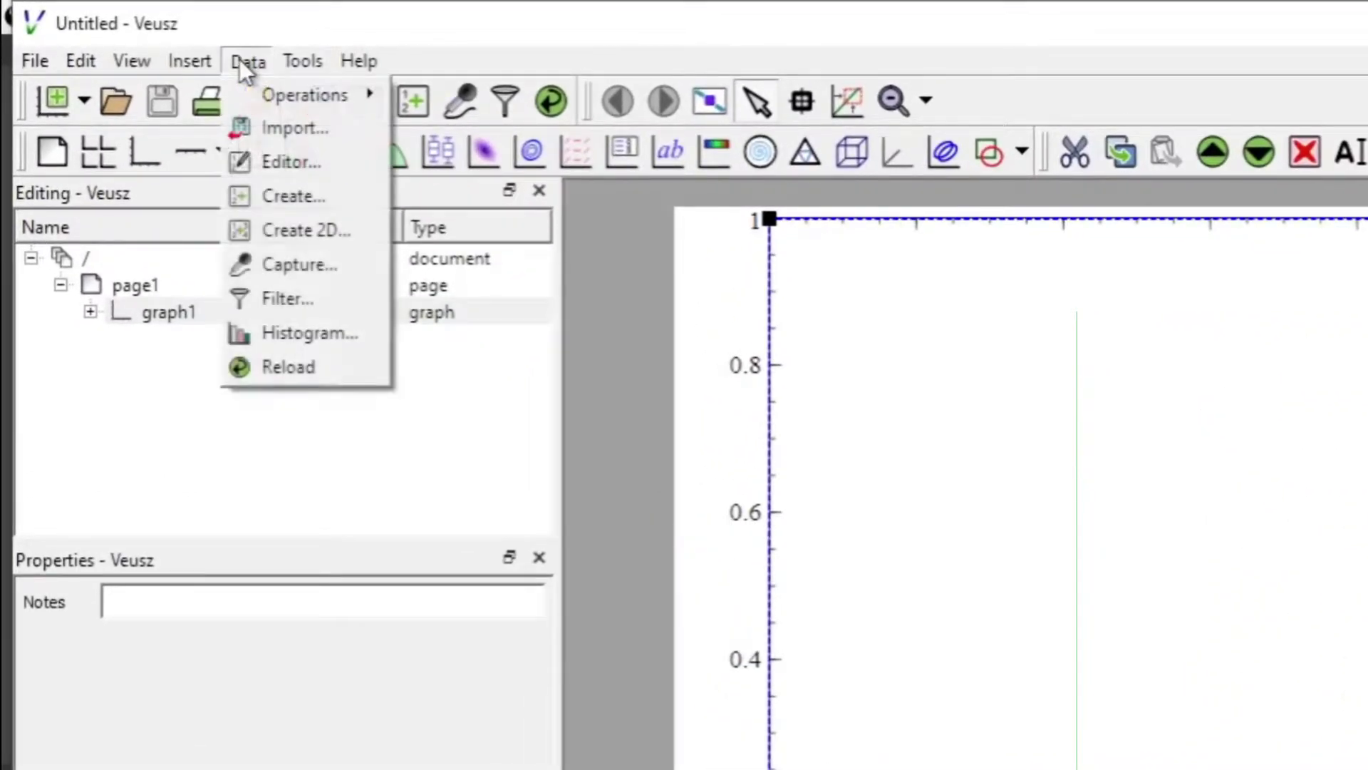
pyautogui.click(275, 164)
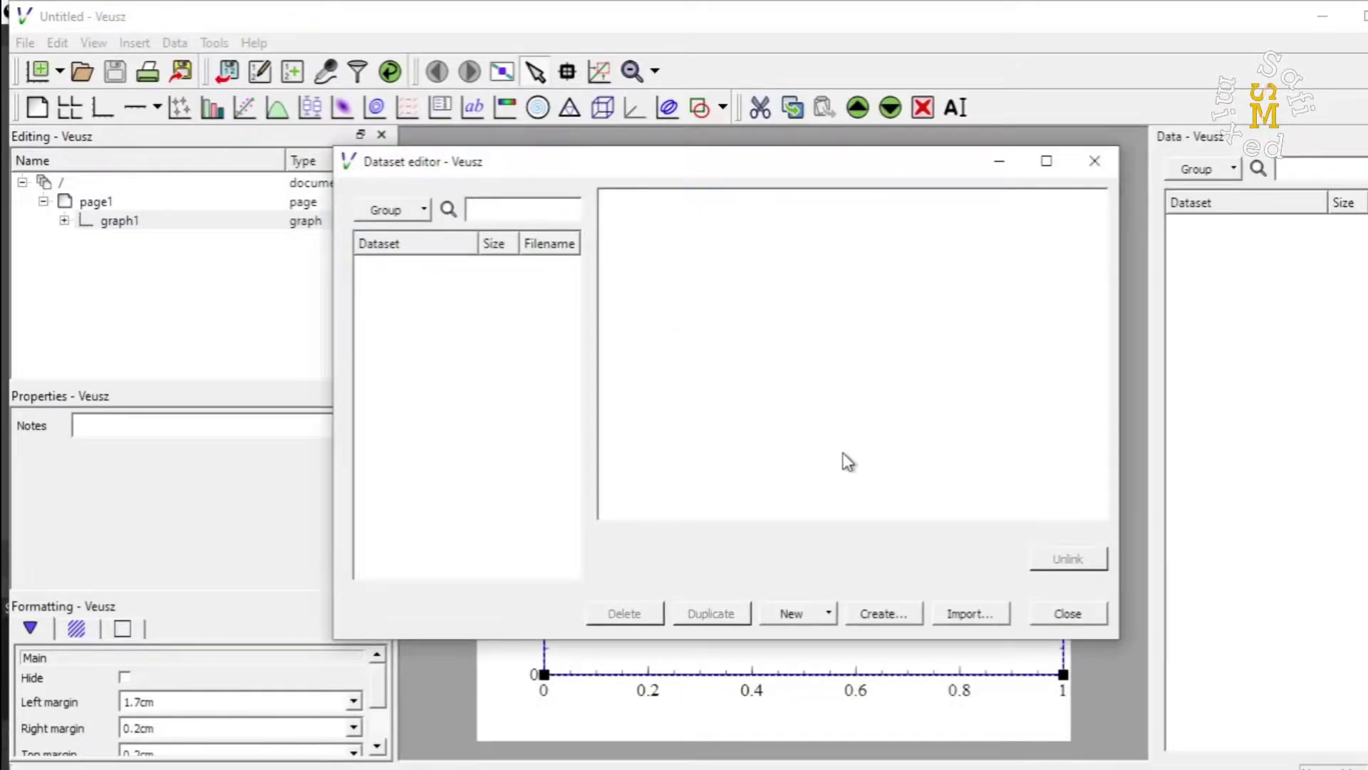
# Browse to data.csv and load it into the Import data dialog's CSV preview
pyautogui.click(971, 617)
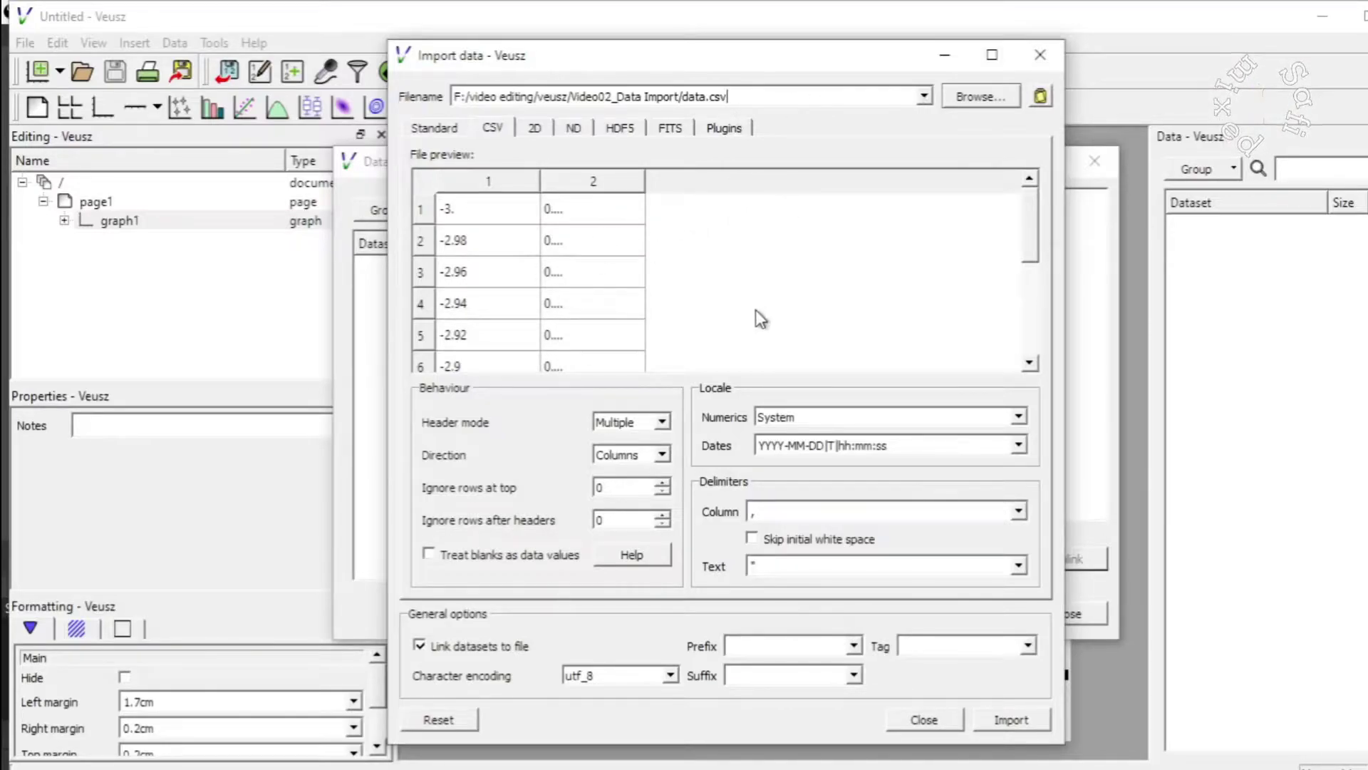
pyautogui.click(970, 104)
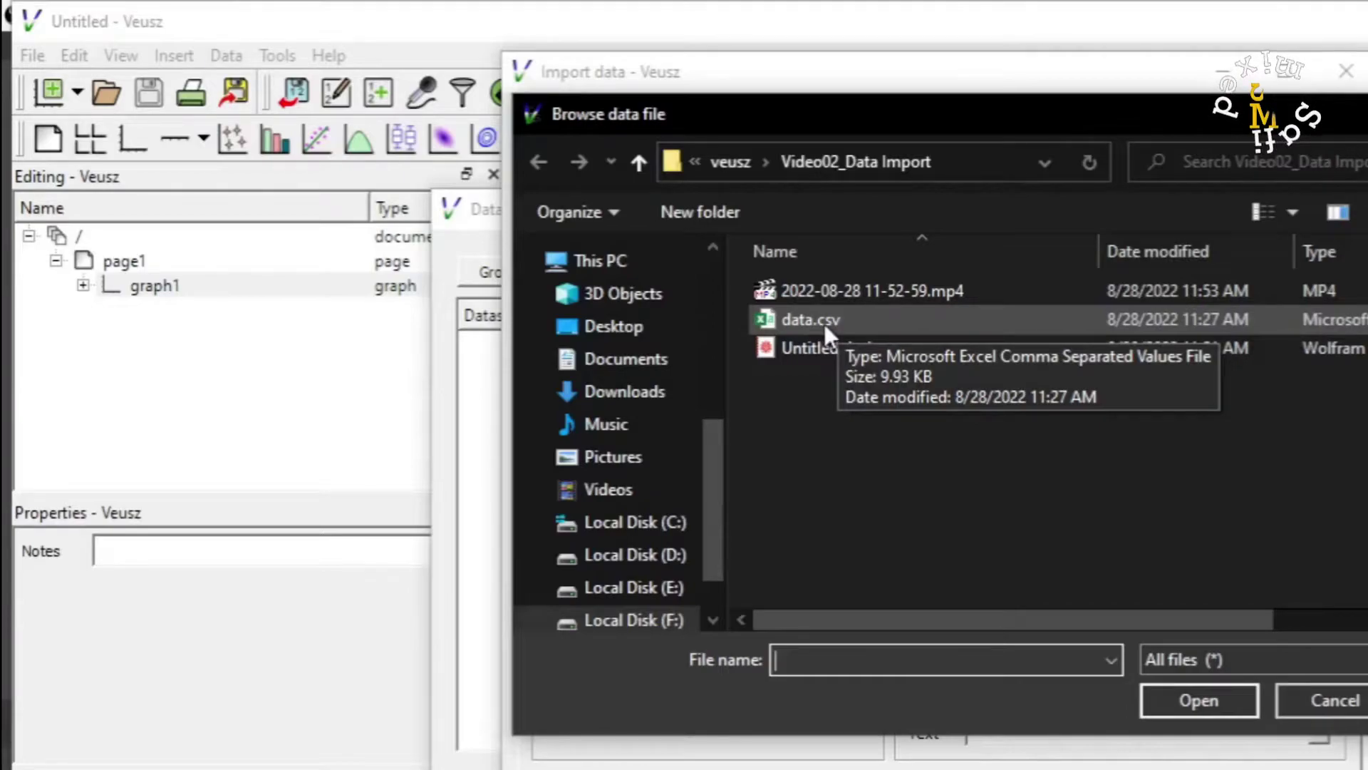
pyautogui.click(824, 322)
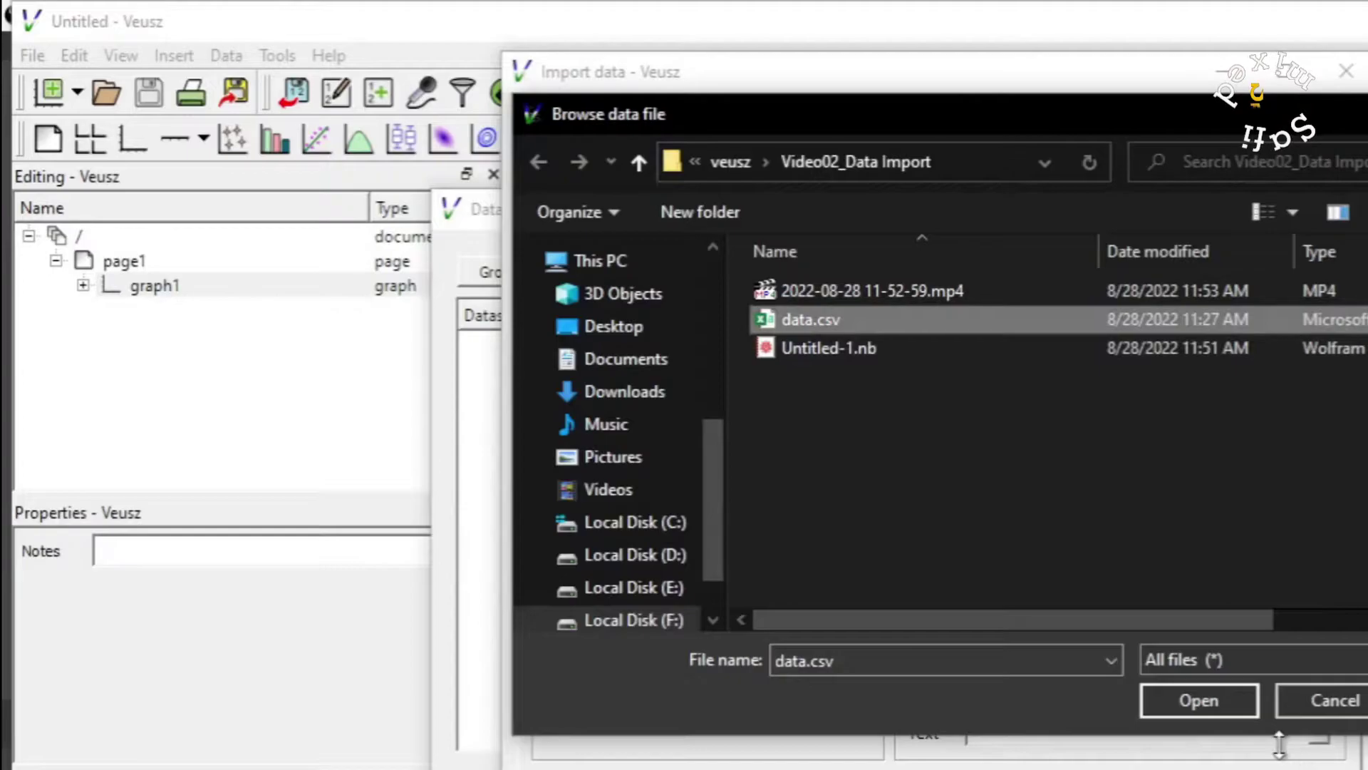
pyautogui.click(1214, 697)
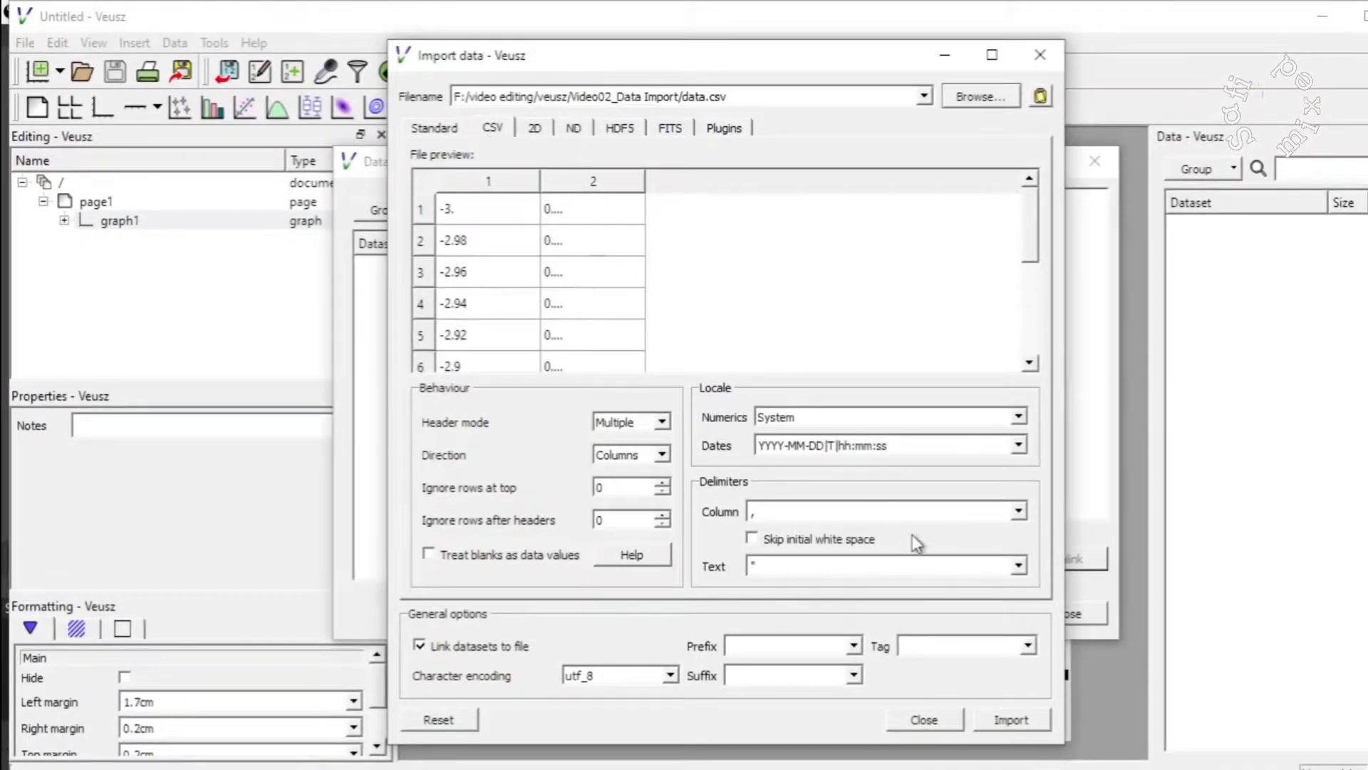
# Import data.csv's columns as datasets col1 and col2, then close the import window
pyautogui.click(1012, 721)
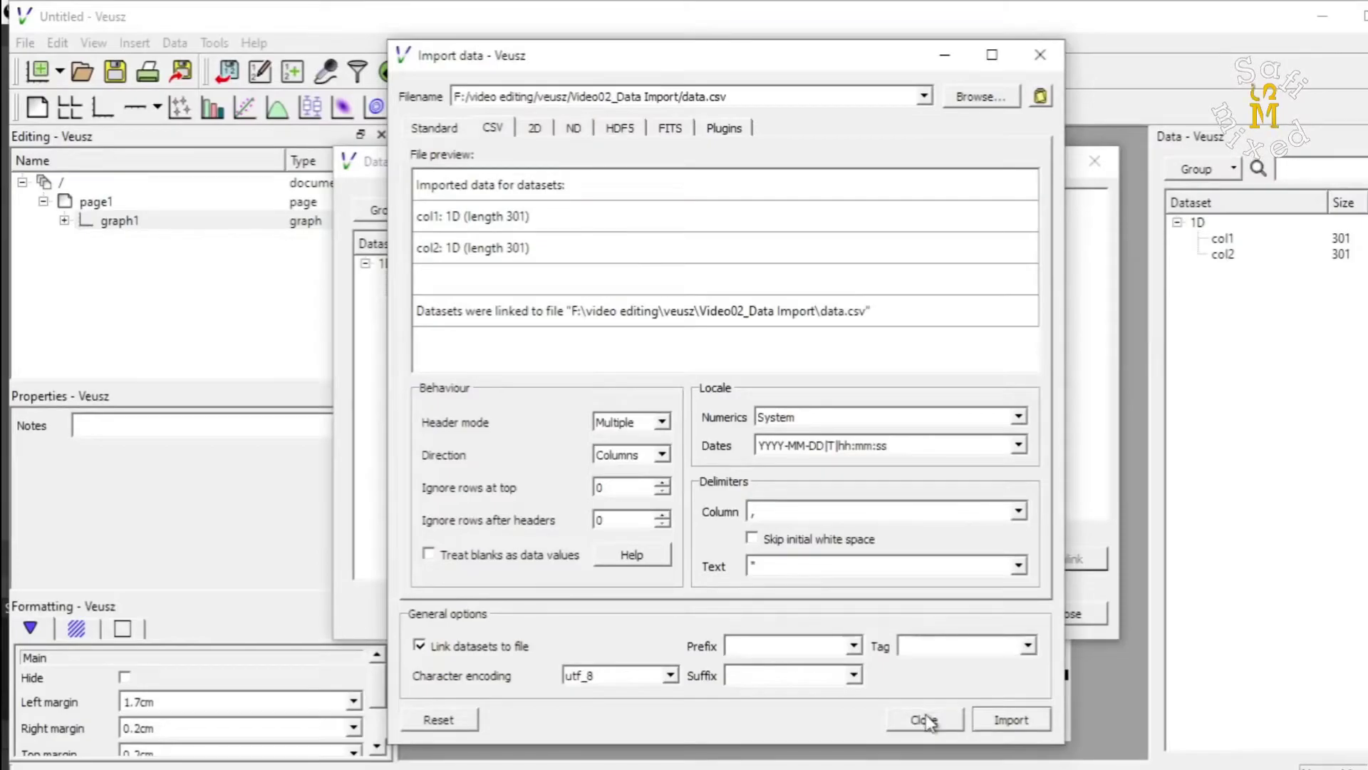
pyautogui.click(926, 720)
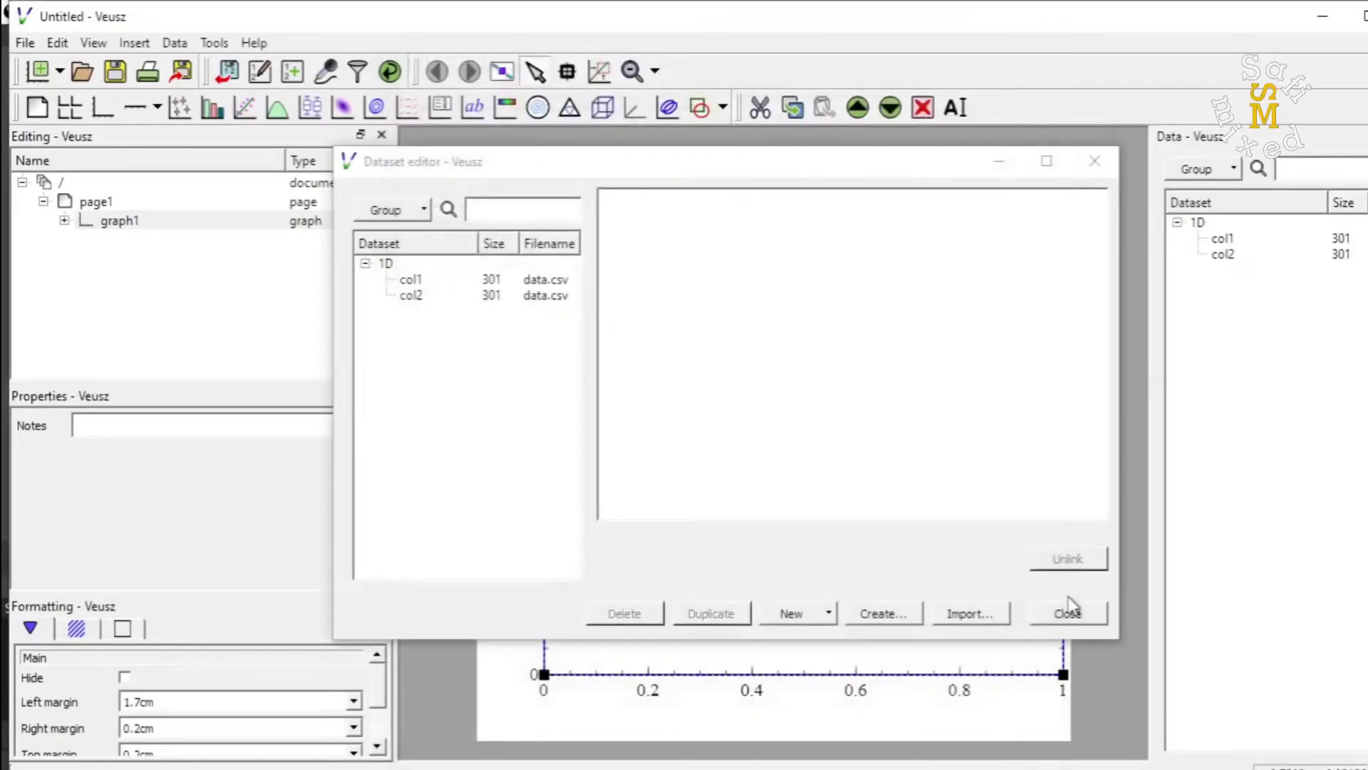
# Close the Dataset editor and enter 'x' as graph1's x axis label
pyautogui.click(1069, 614)
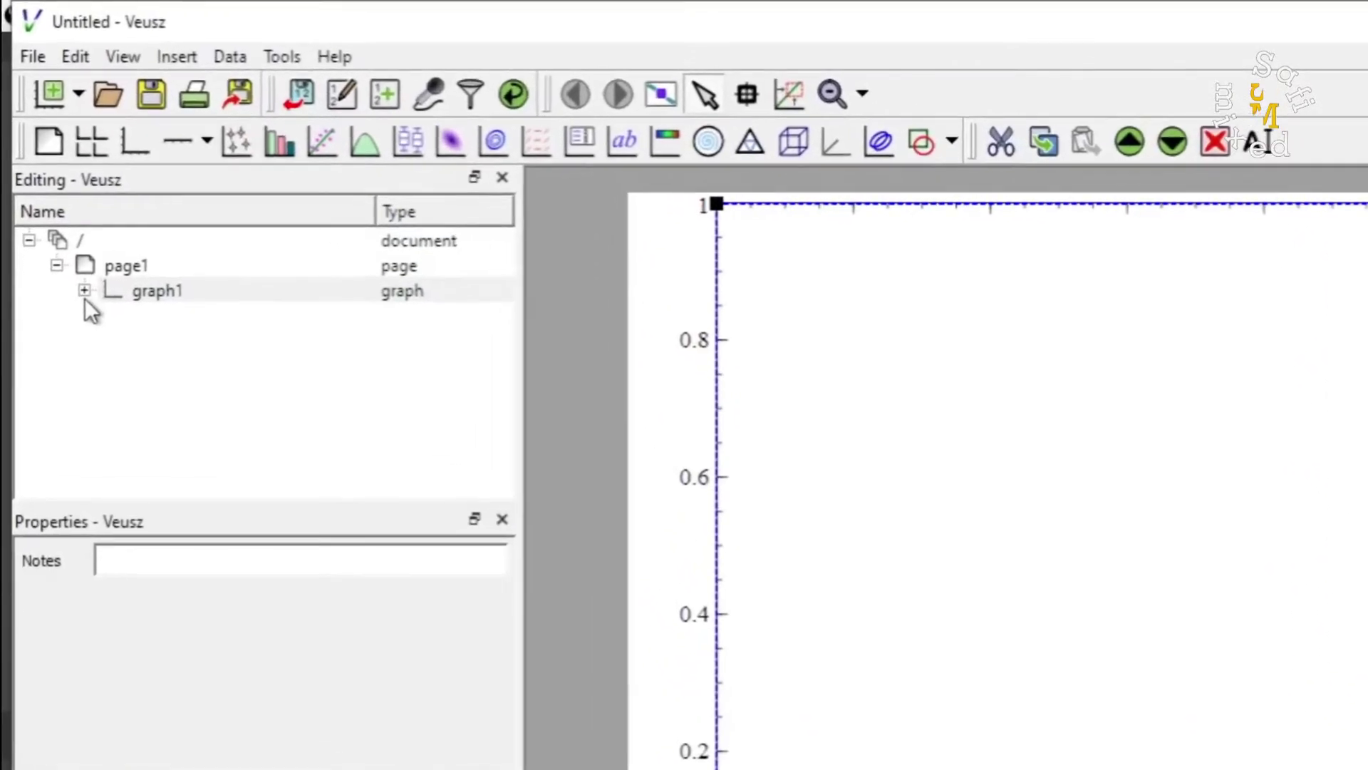
pyautogui.click(84, 291)
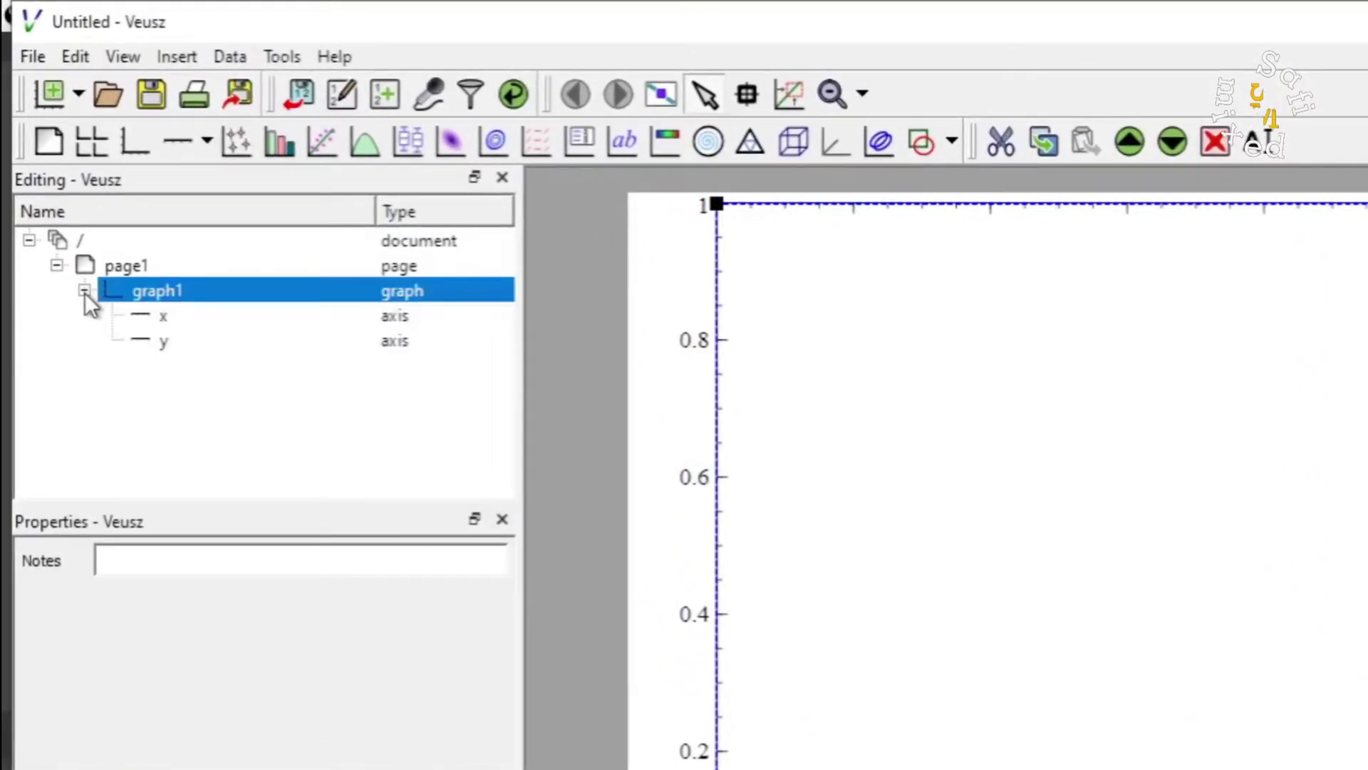
pyautogui.click(159, 319)
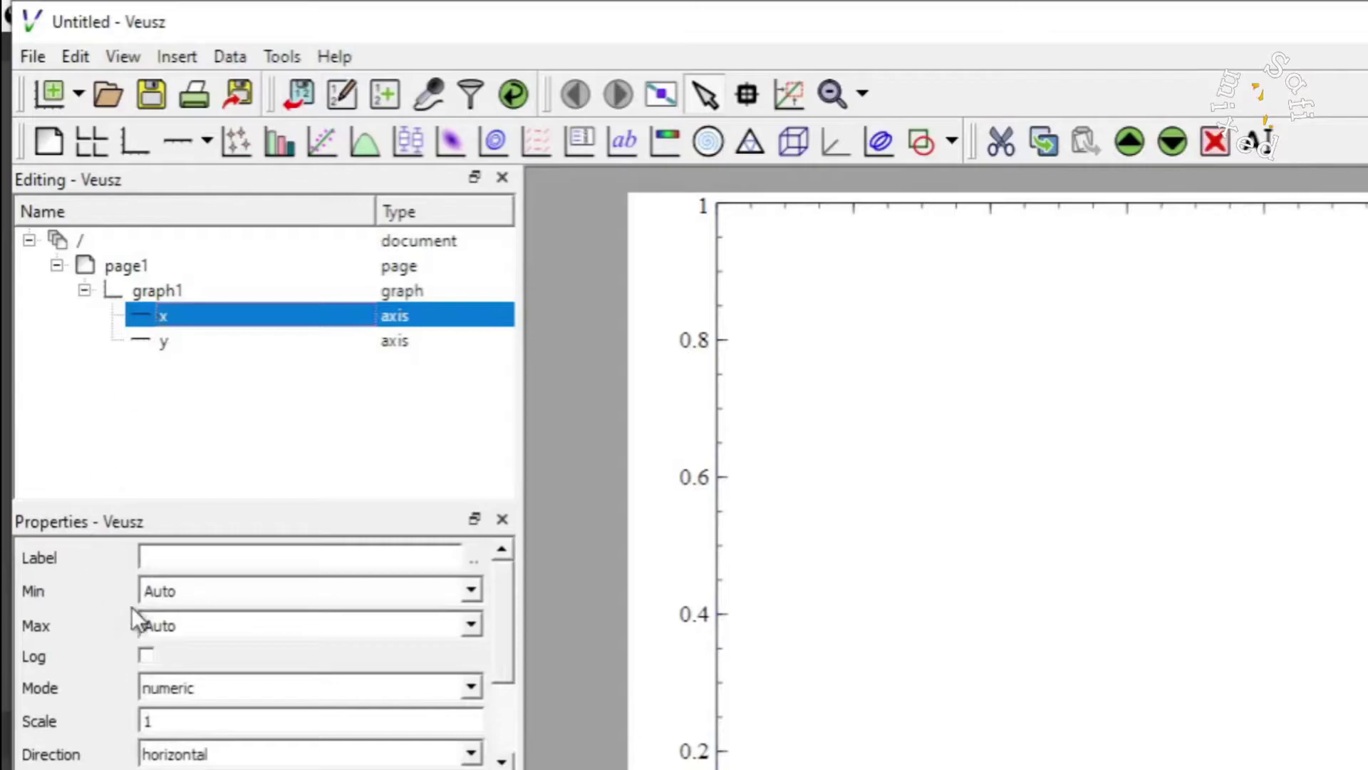
pyautogui.click(160, 560)
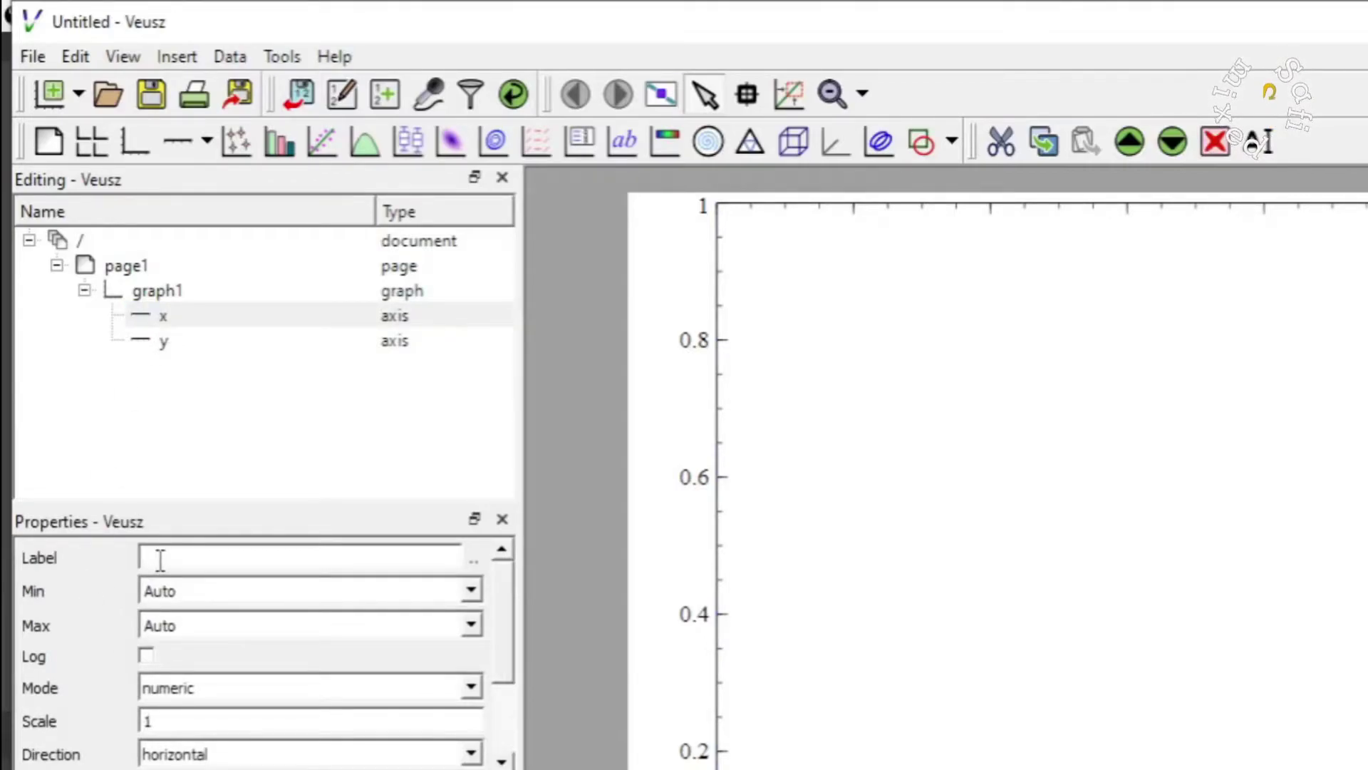
pyautogui.write('x')
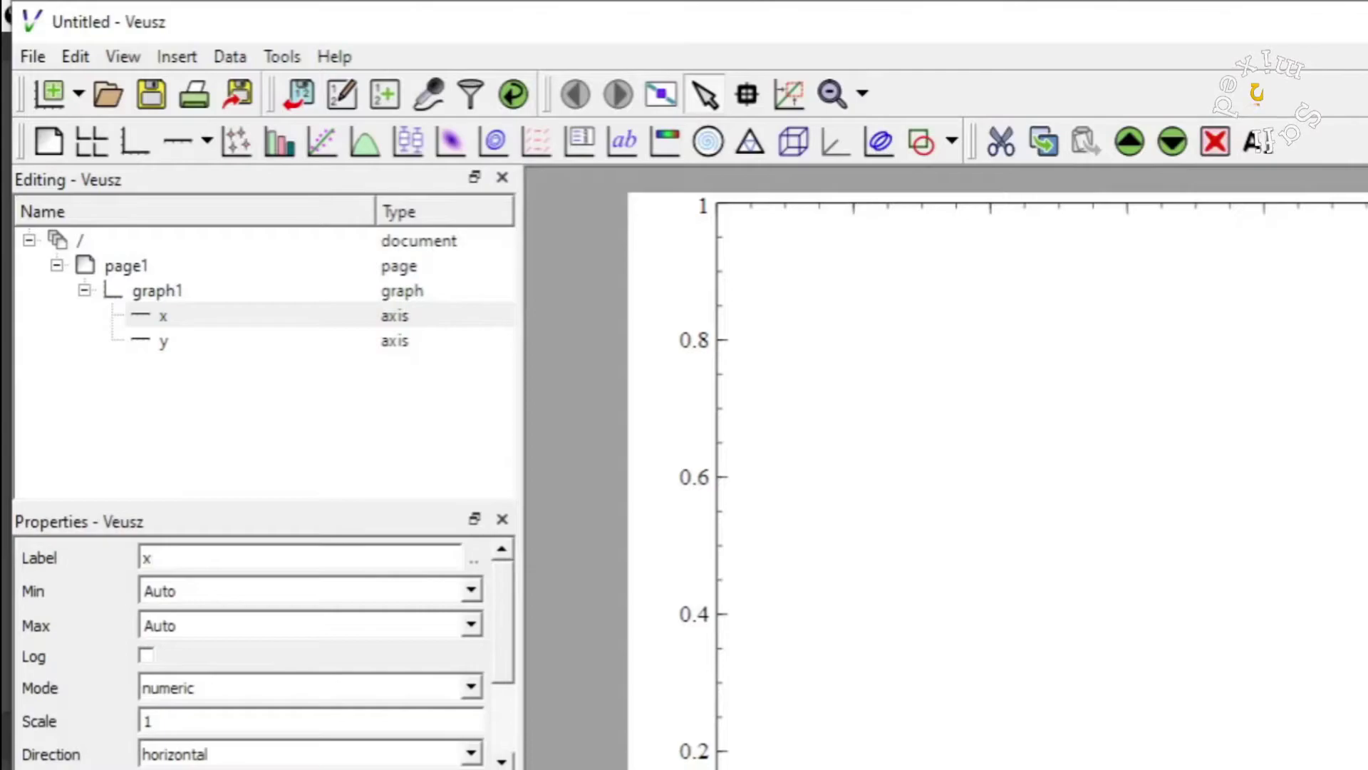
# Enter 'sin(2x)' as the y axis Label property
pyautogui.click(161, 343)
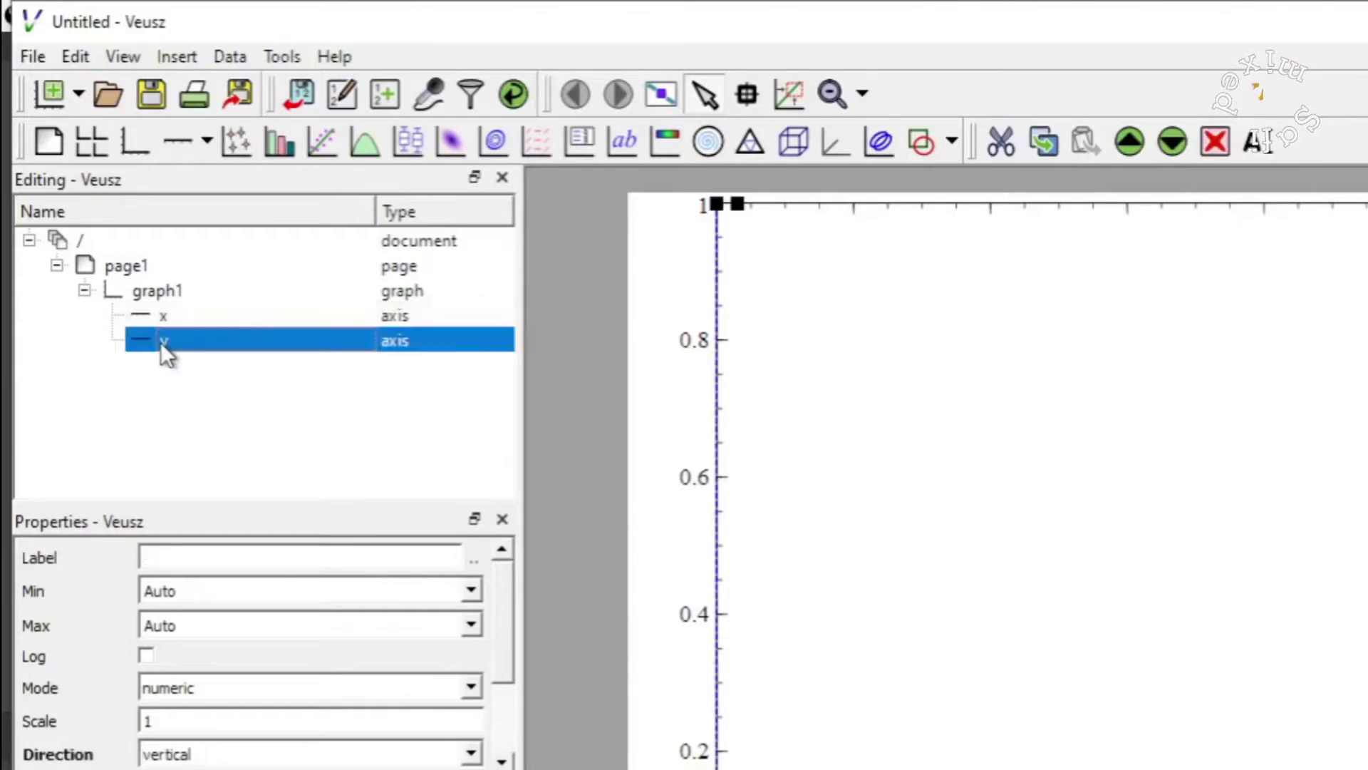
pyautogui.click(185, 559)
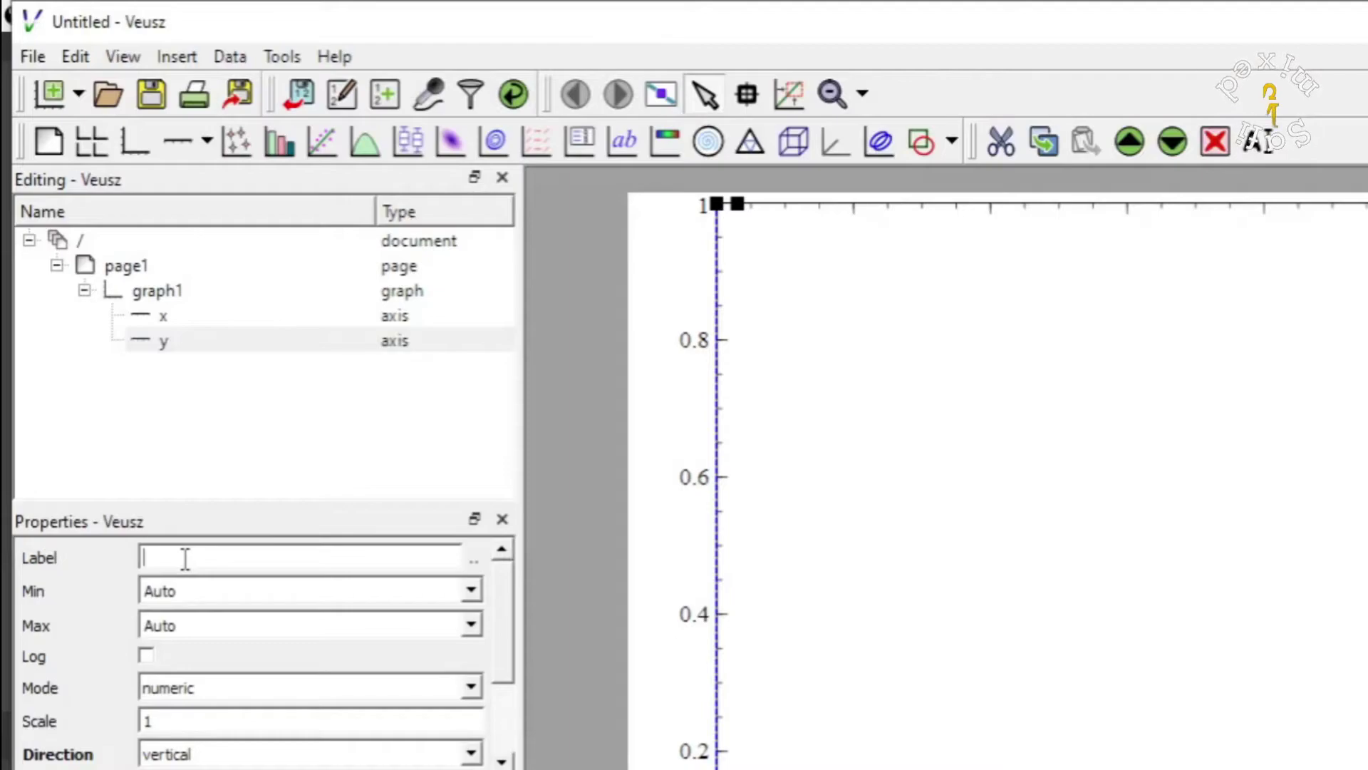
pyautogui.write('sin(')
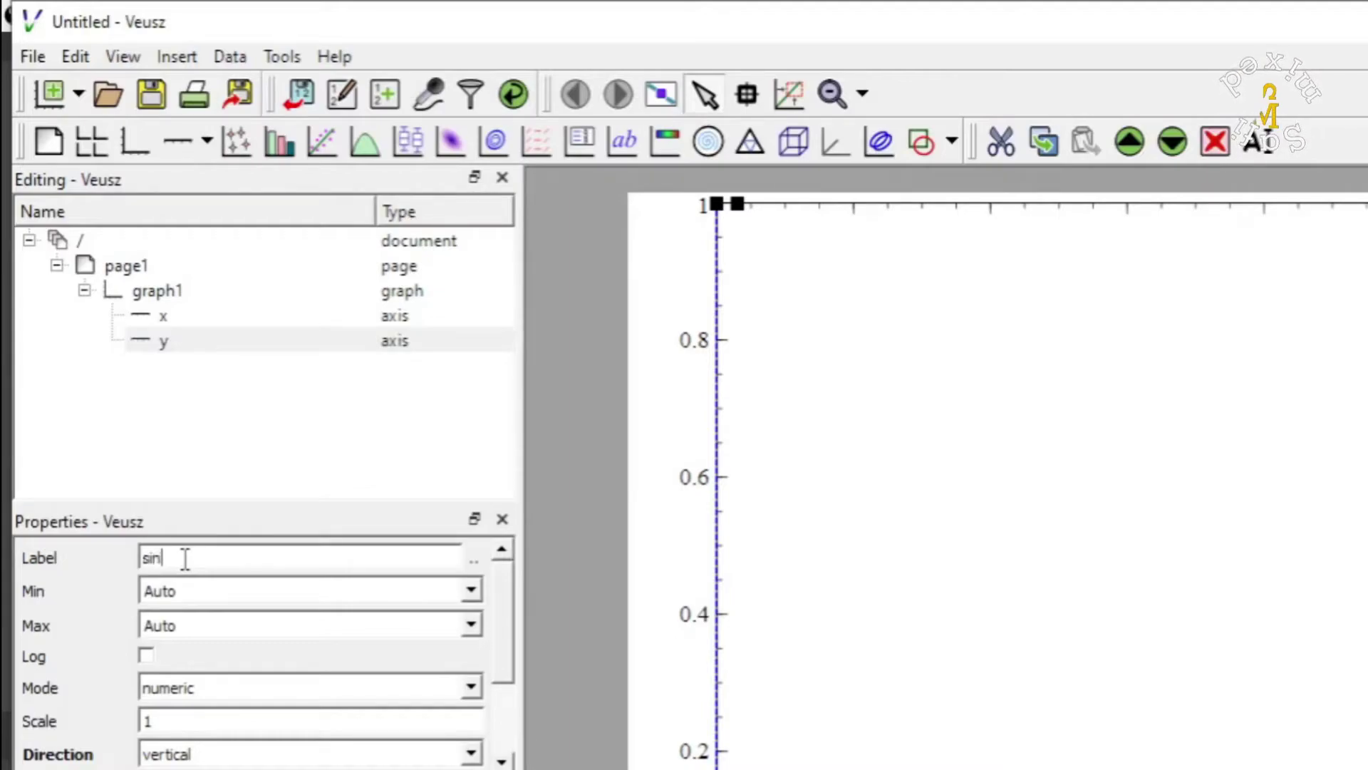
pyautogui.write('2')
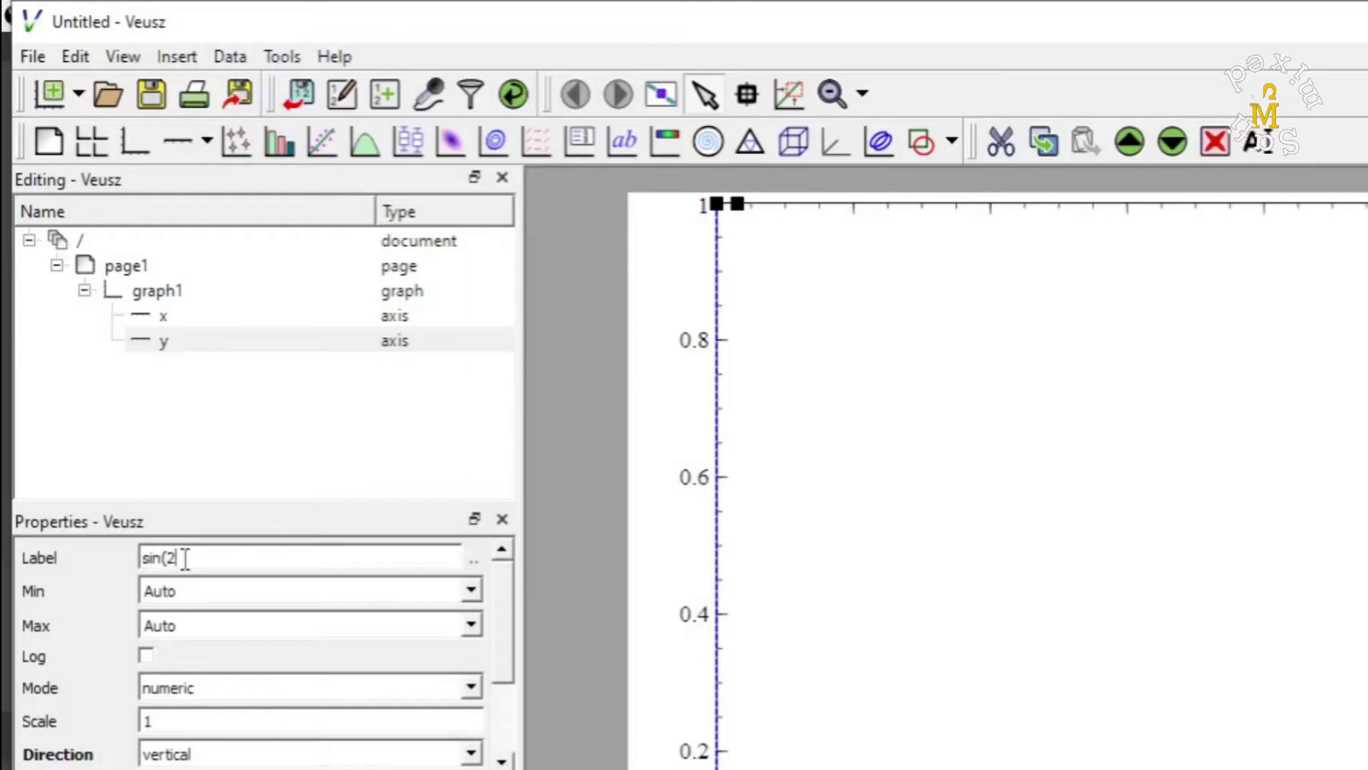
pyautogui.write('x)')
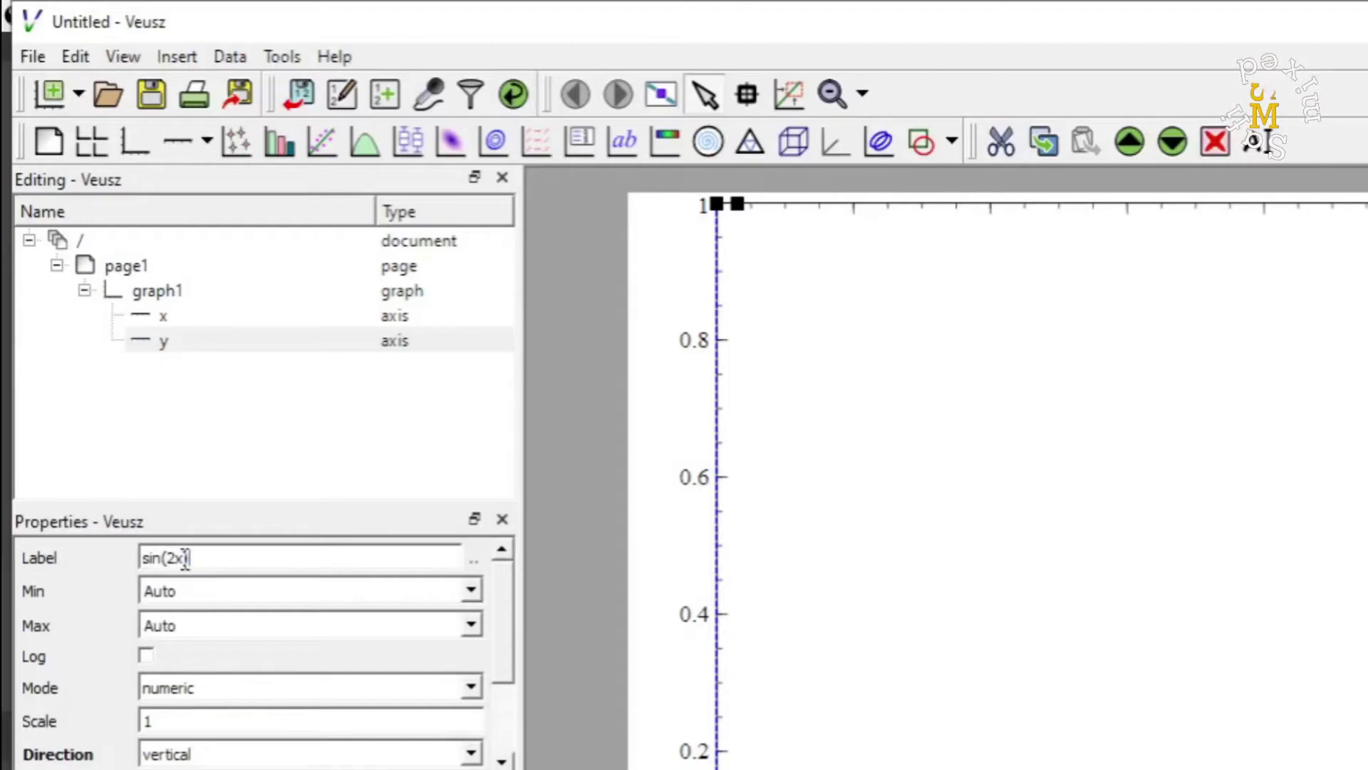
pyautogui.press('Return')
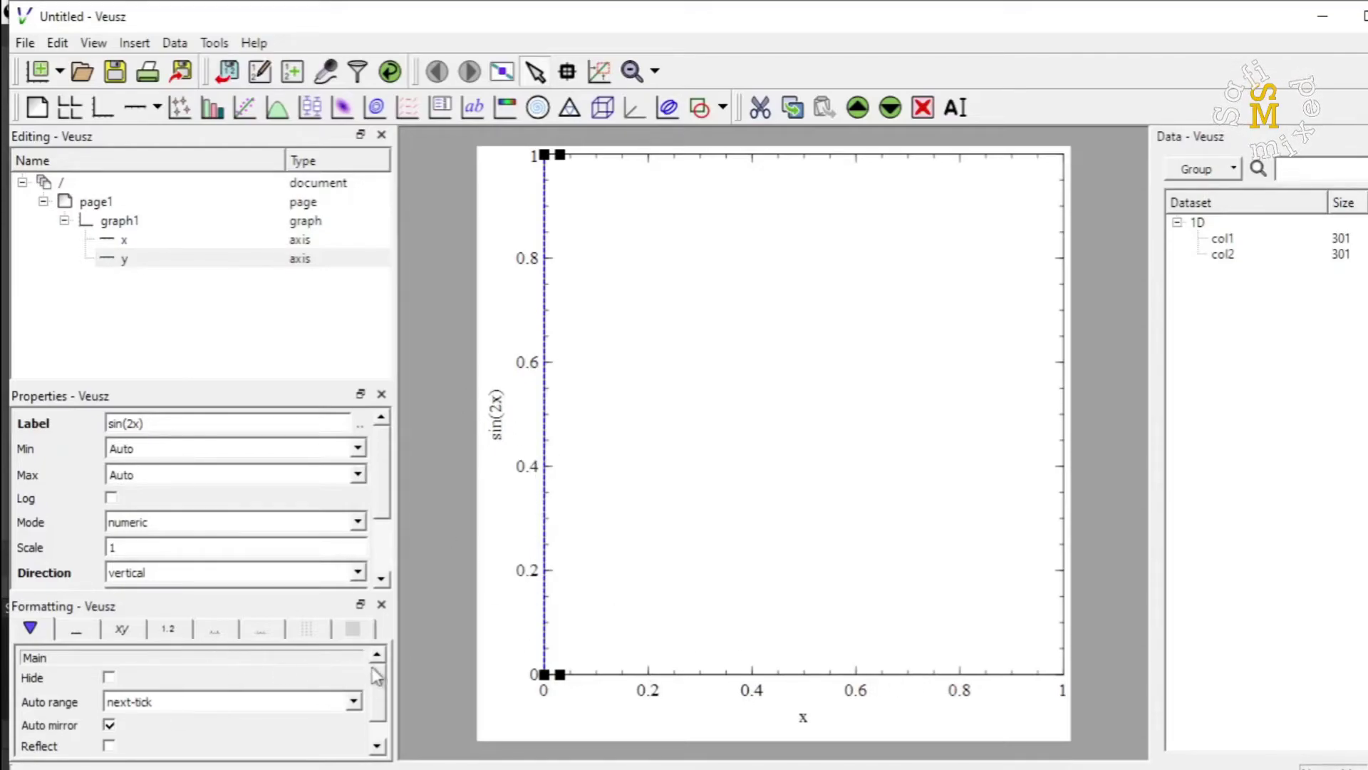
# Set the axis line width to 2pt for the y axis and then the x axis
pyautogui.scroll(-1, 385, 687)
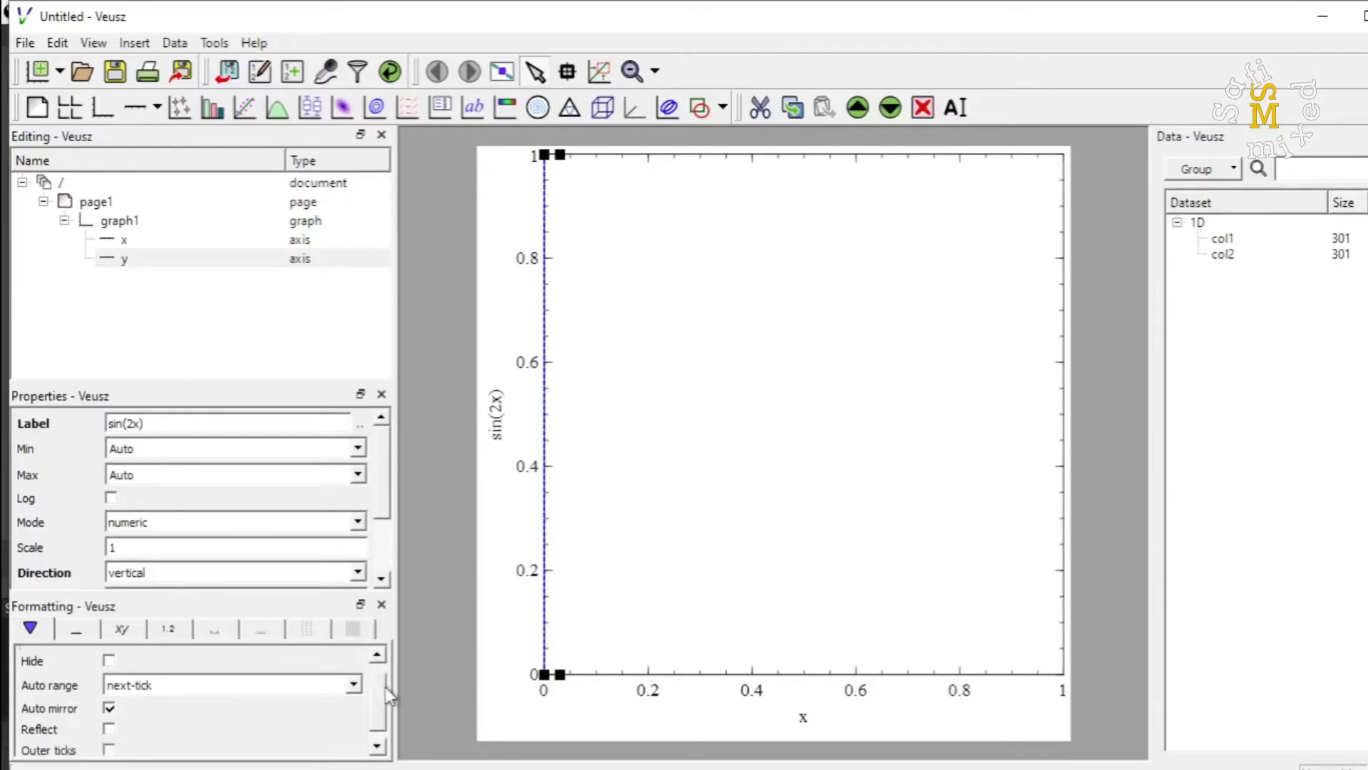
pyautogui.click(86, 633)
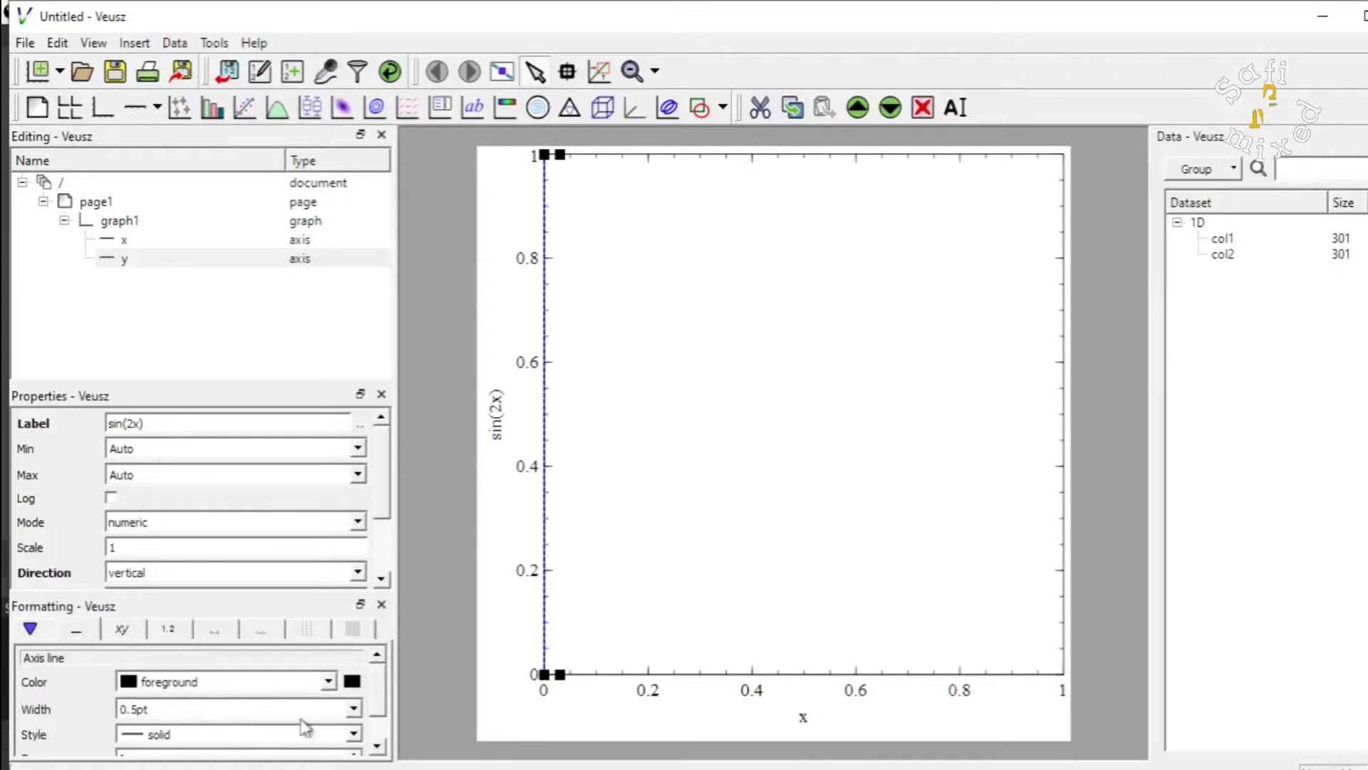
pyautogui.click(354, 710)
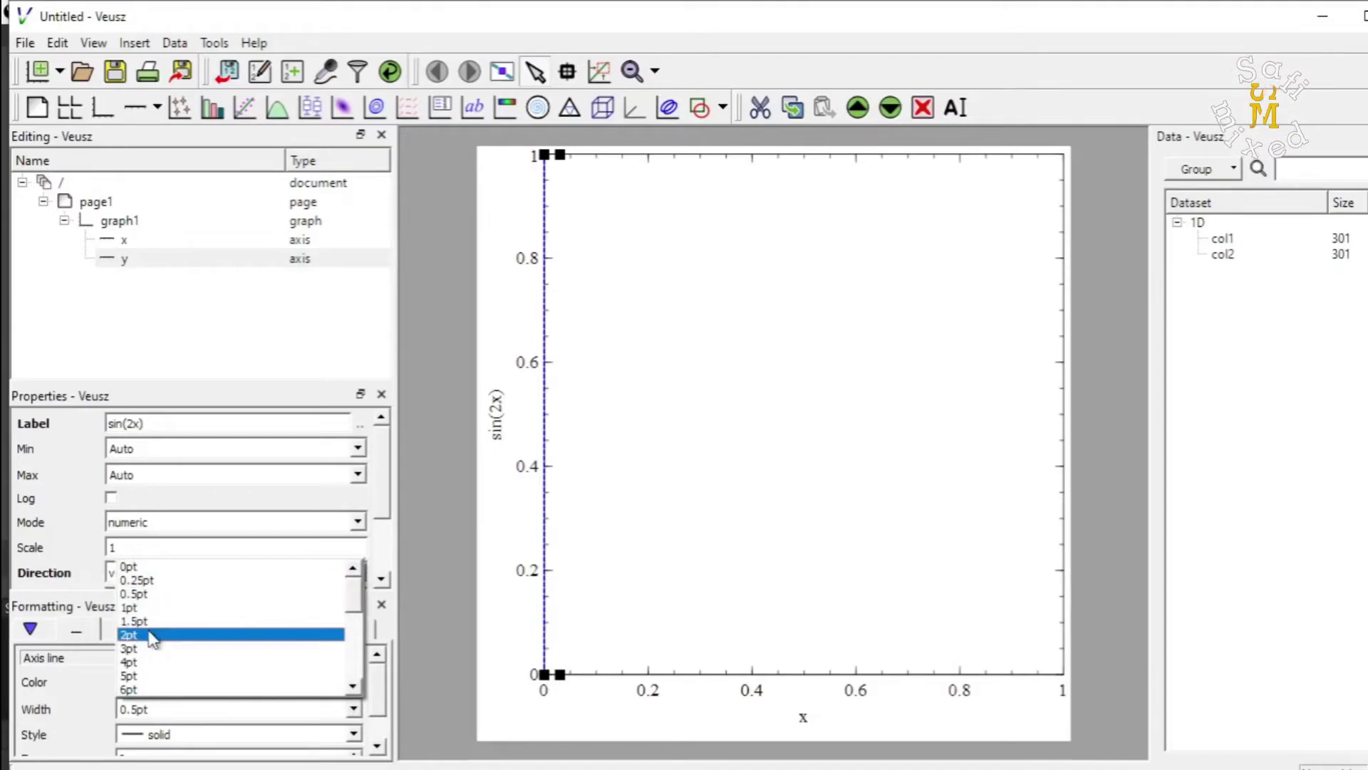
pyautogui.click(152, 635)
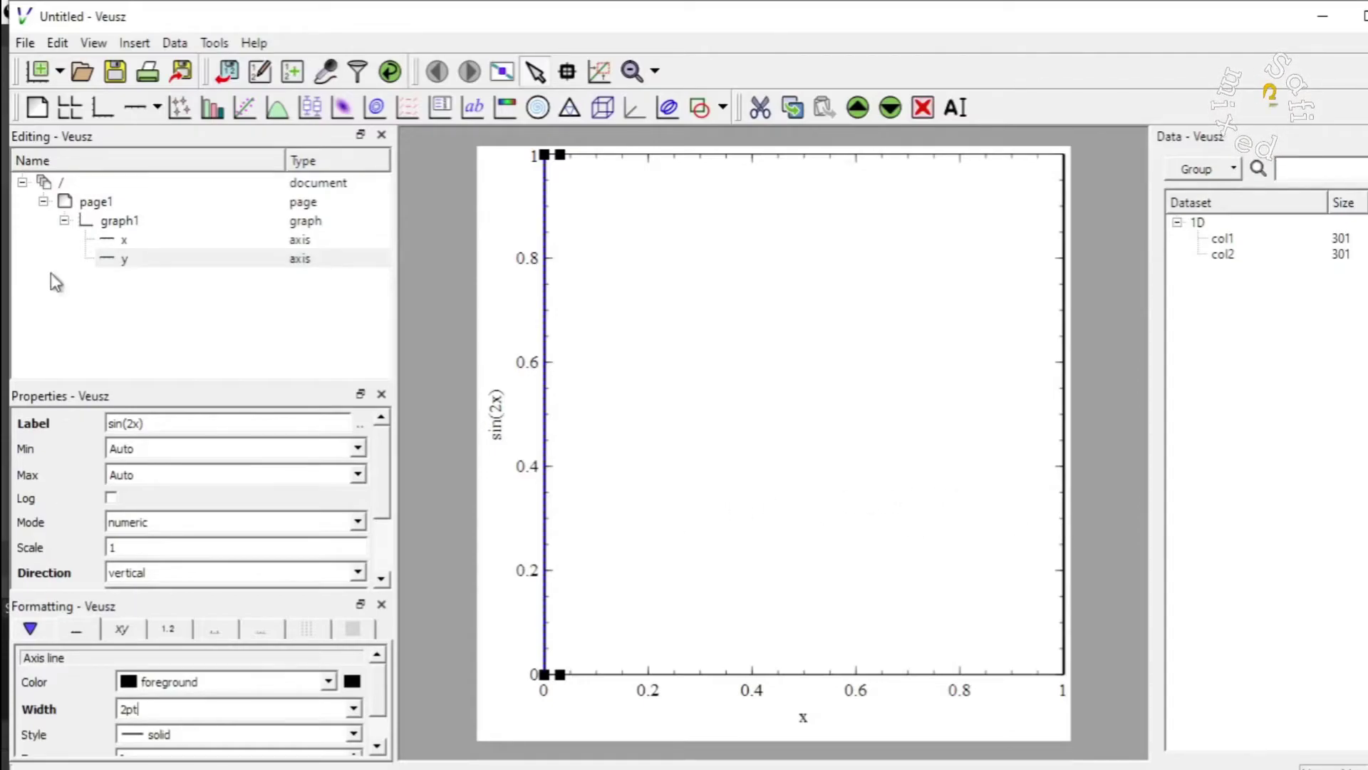
pyautogui.click(110, 243)
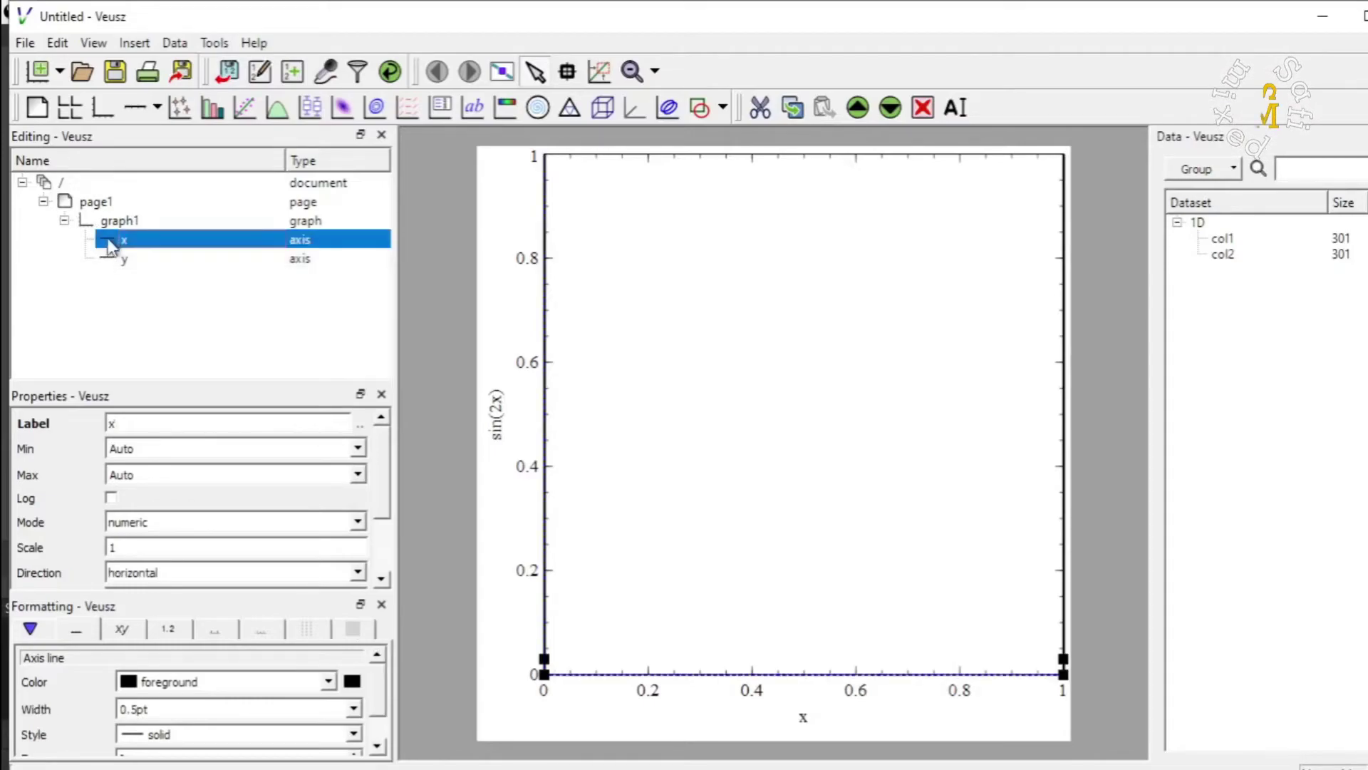
pyautogui.click(354, 709)
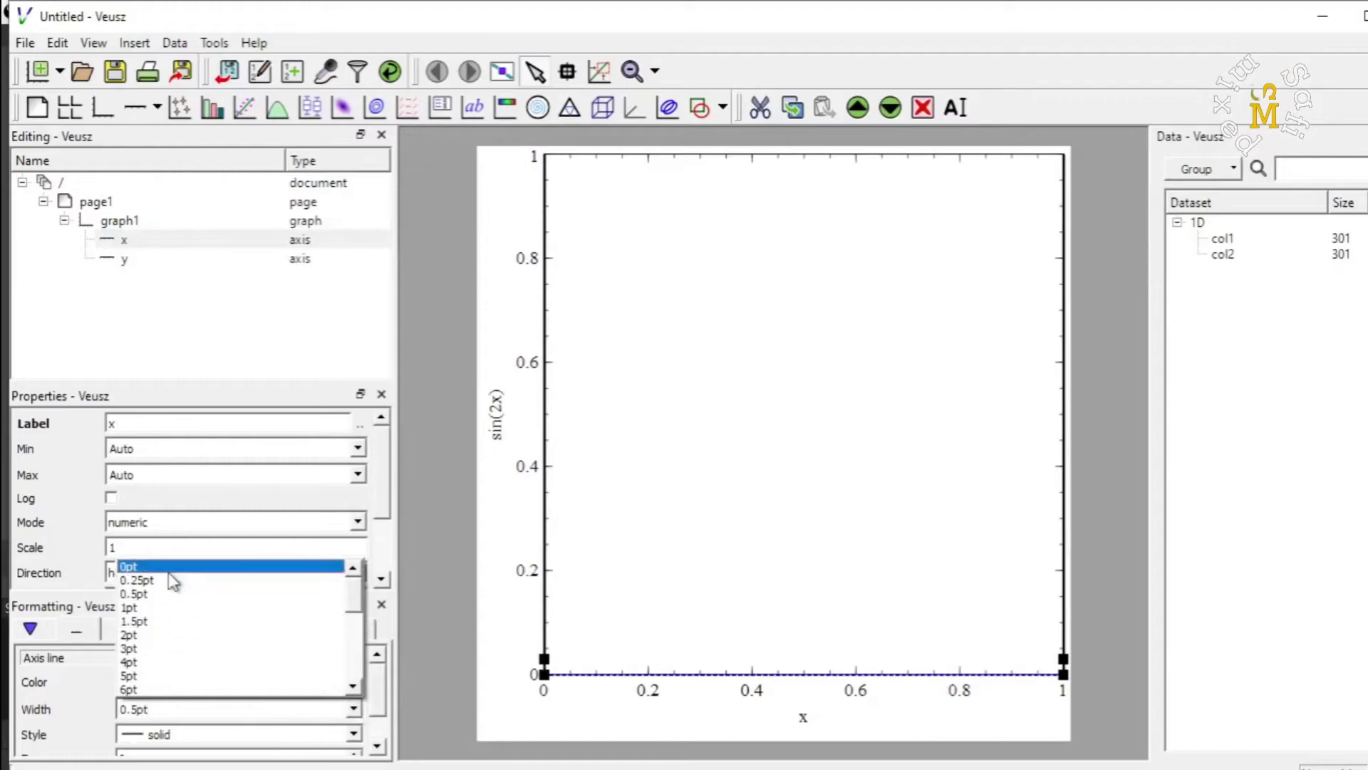
pyautogui.click(167, 636)
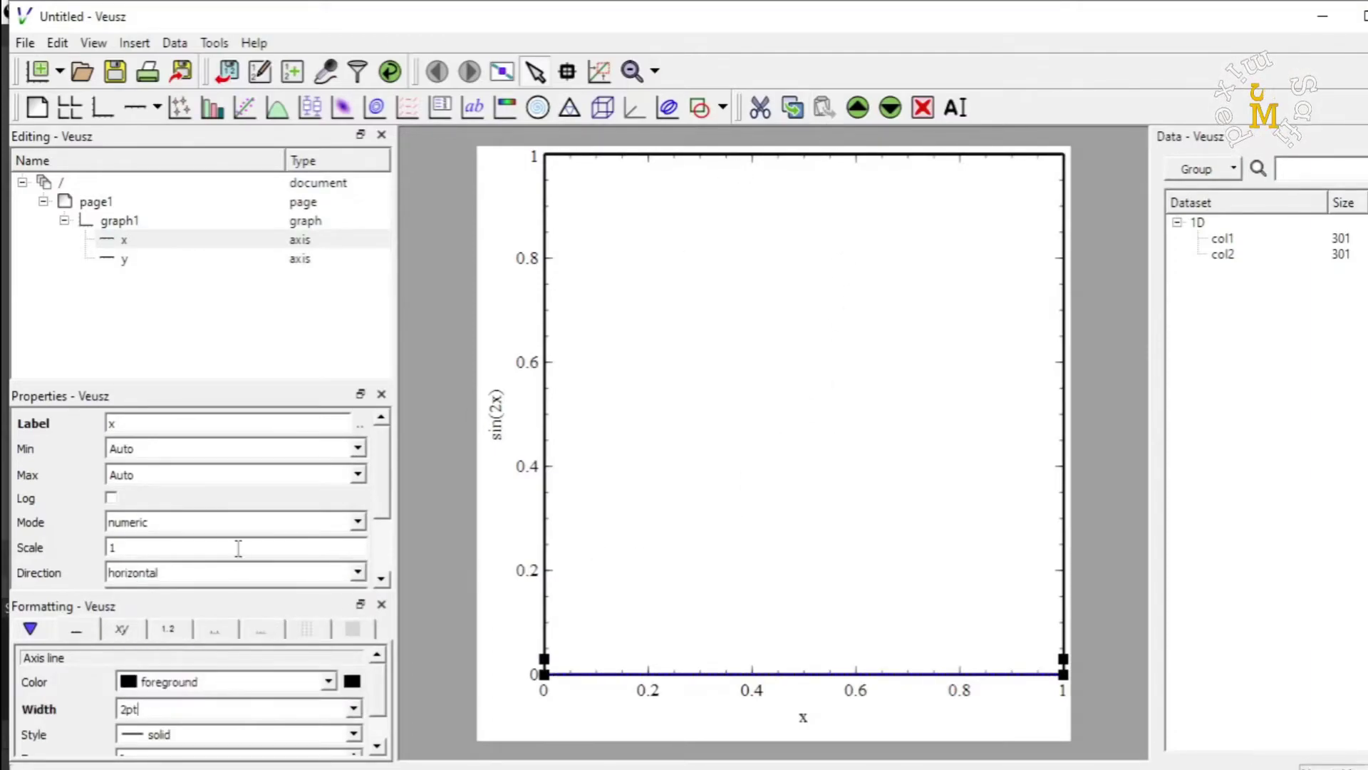
# Change the x axis tick label size from 14pt to 18pt
pyautogui.click(171, 630)
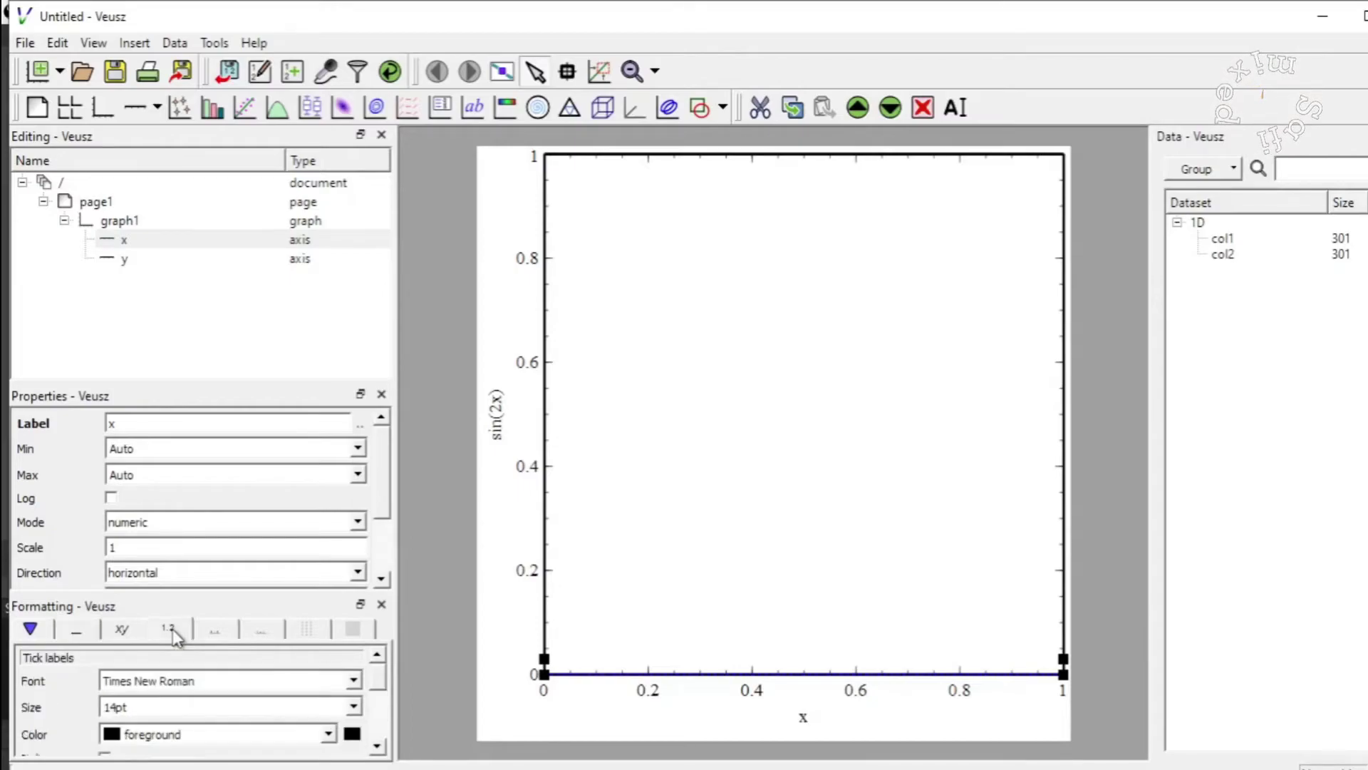
pyautogui.click(354, 707)
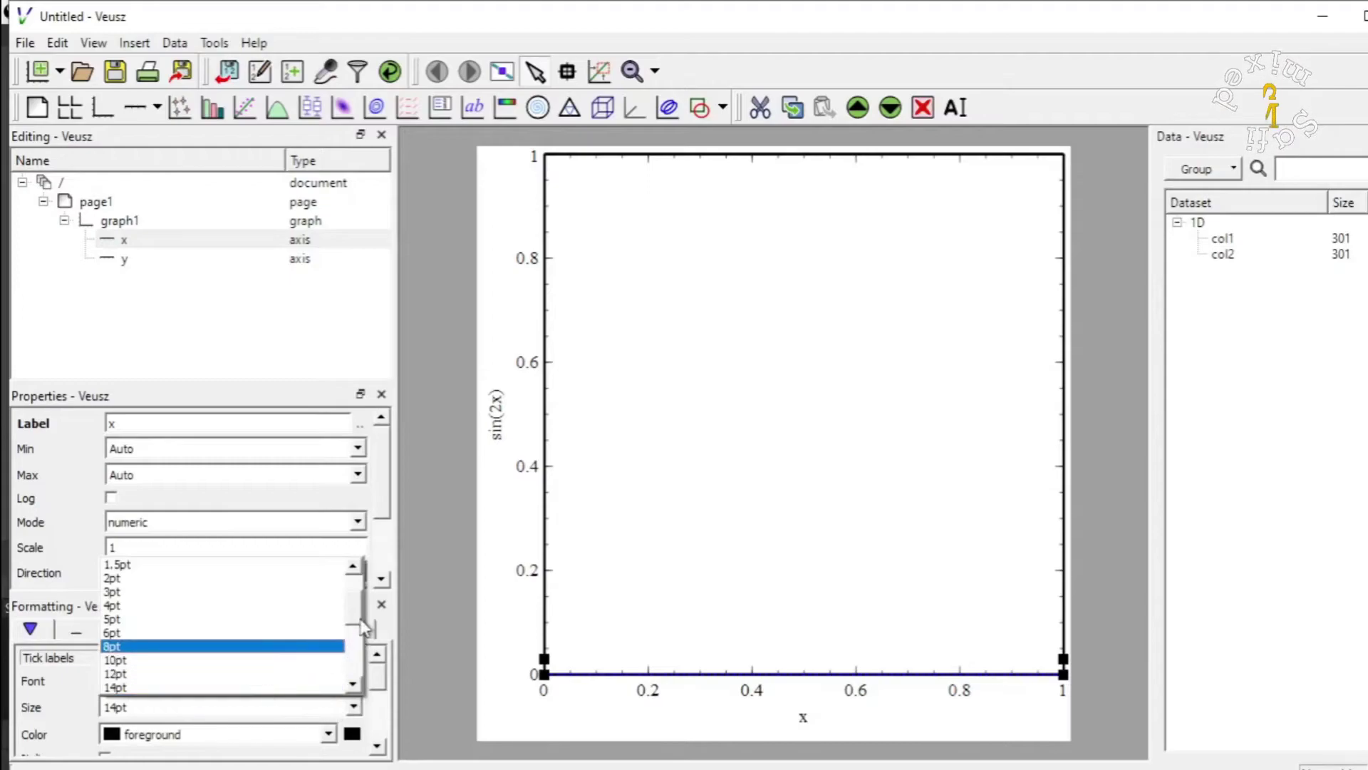
pyautogui.scroll(-1, 360, 627)
pyautogui.scroll(-1, 143, 684)
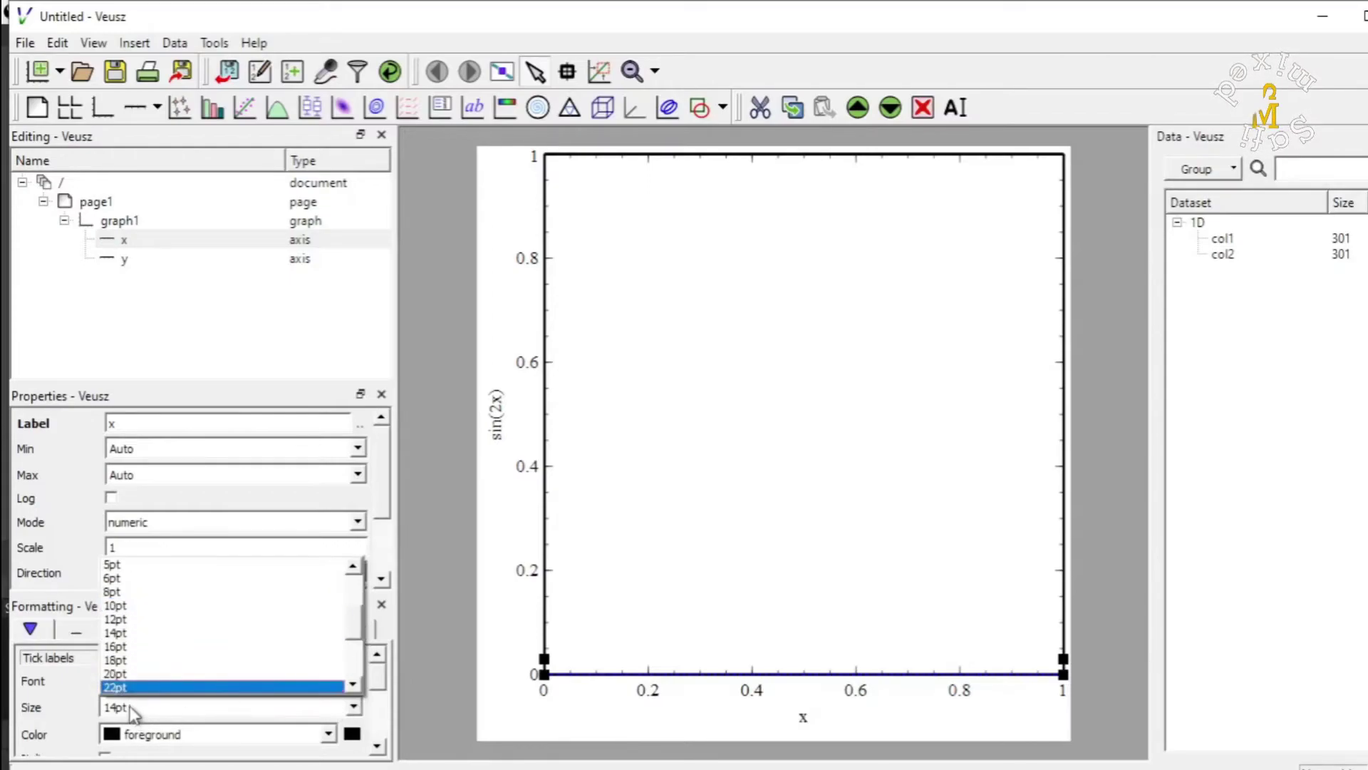
pyautogui.click(149, 661)
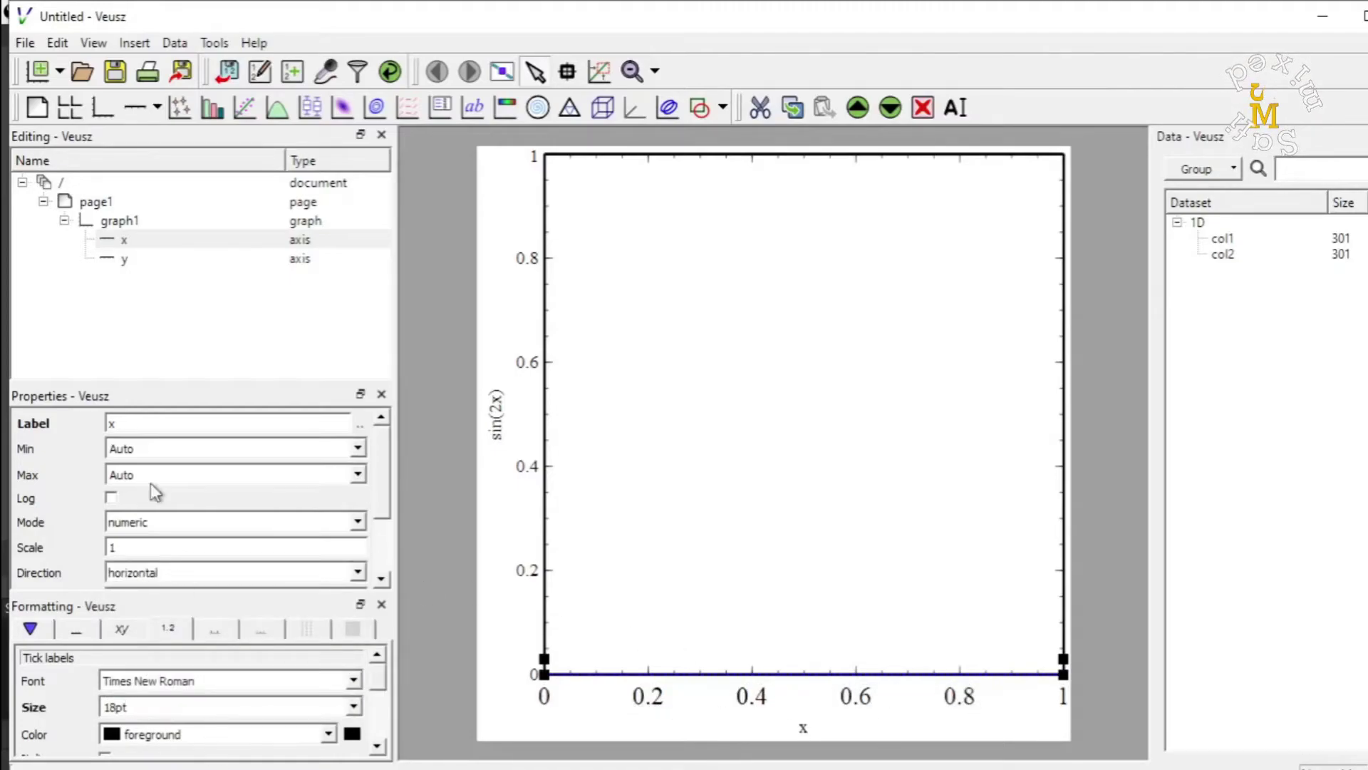
# Select the y axis and set its tick label size to 18pt
pyautogui.click(133, 261)
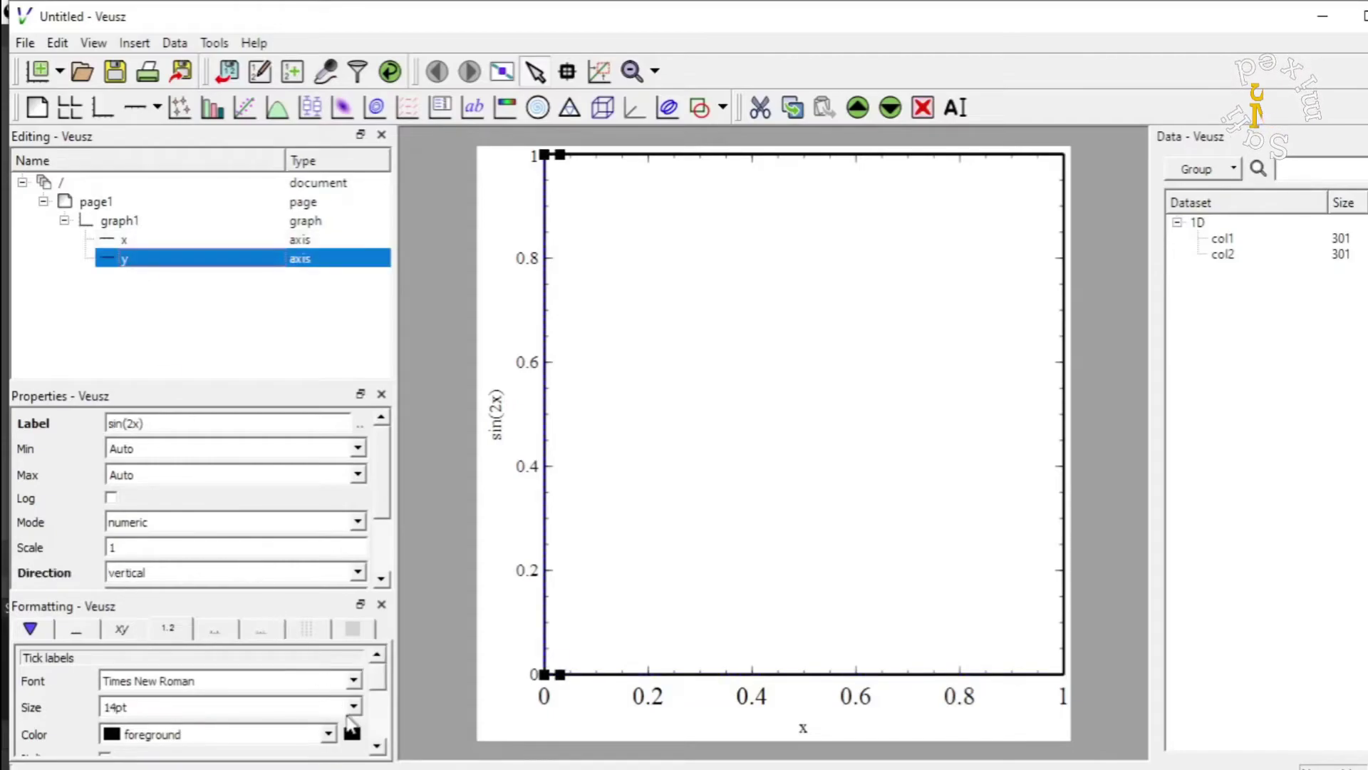
pyautogui.click(355, 708)
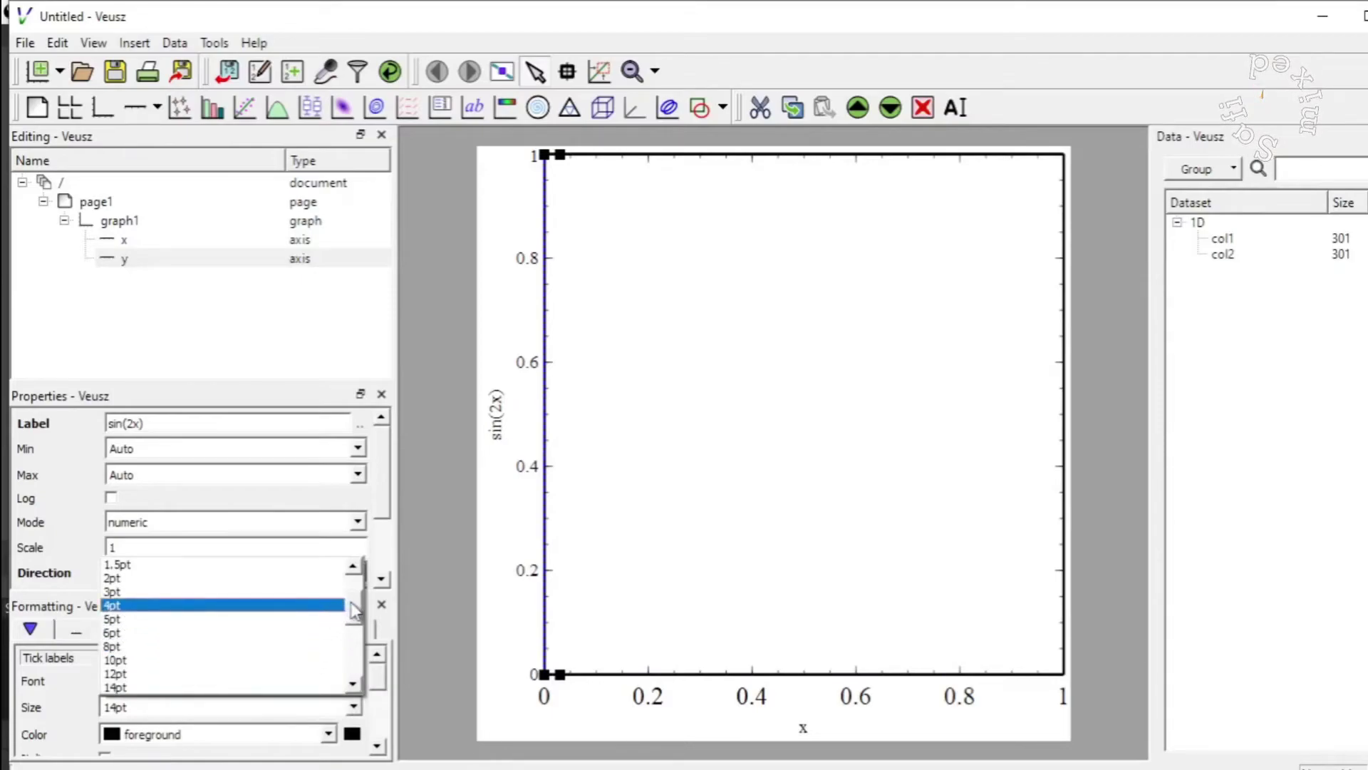
pyautogui.moveTo(358, 612); pyautogui.dragTo(359, 627)
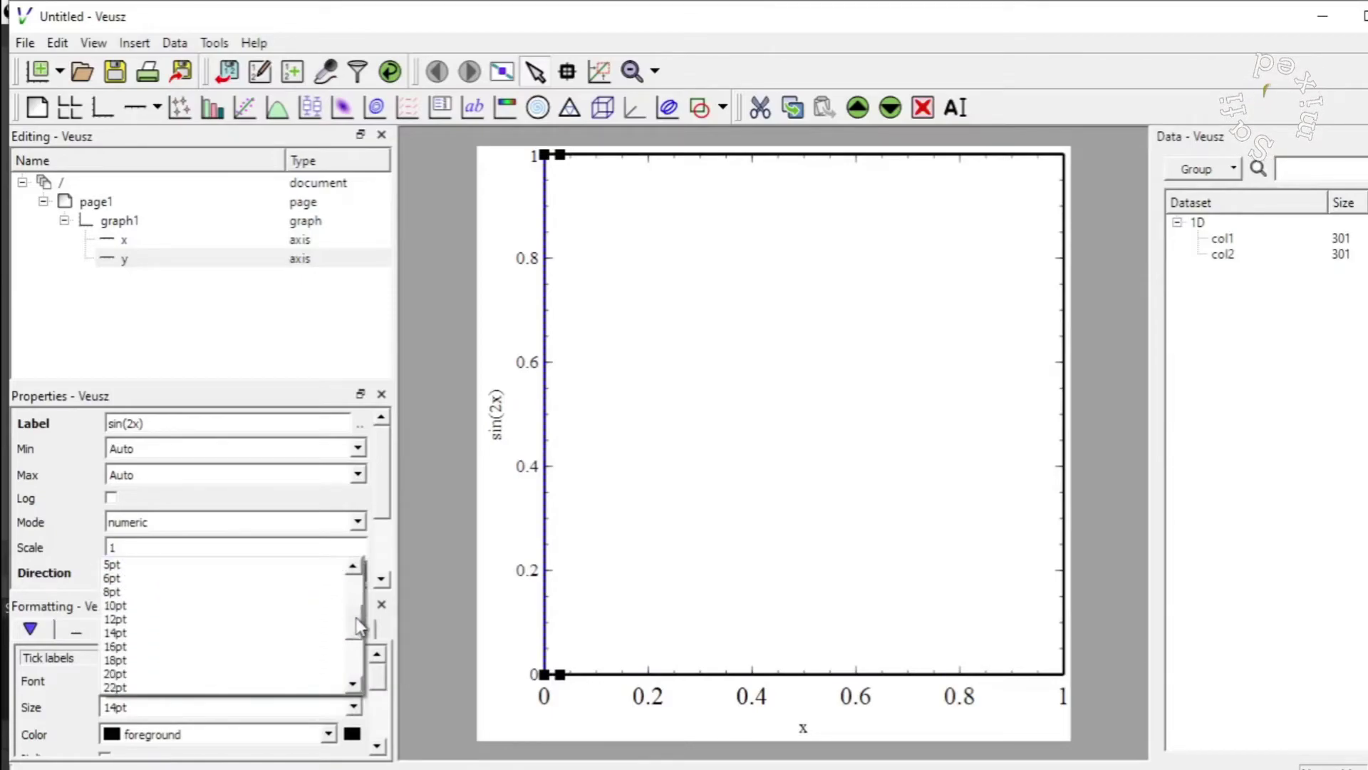
pyautogui.click(166, 661)
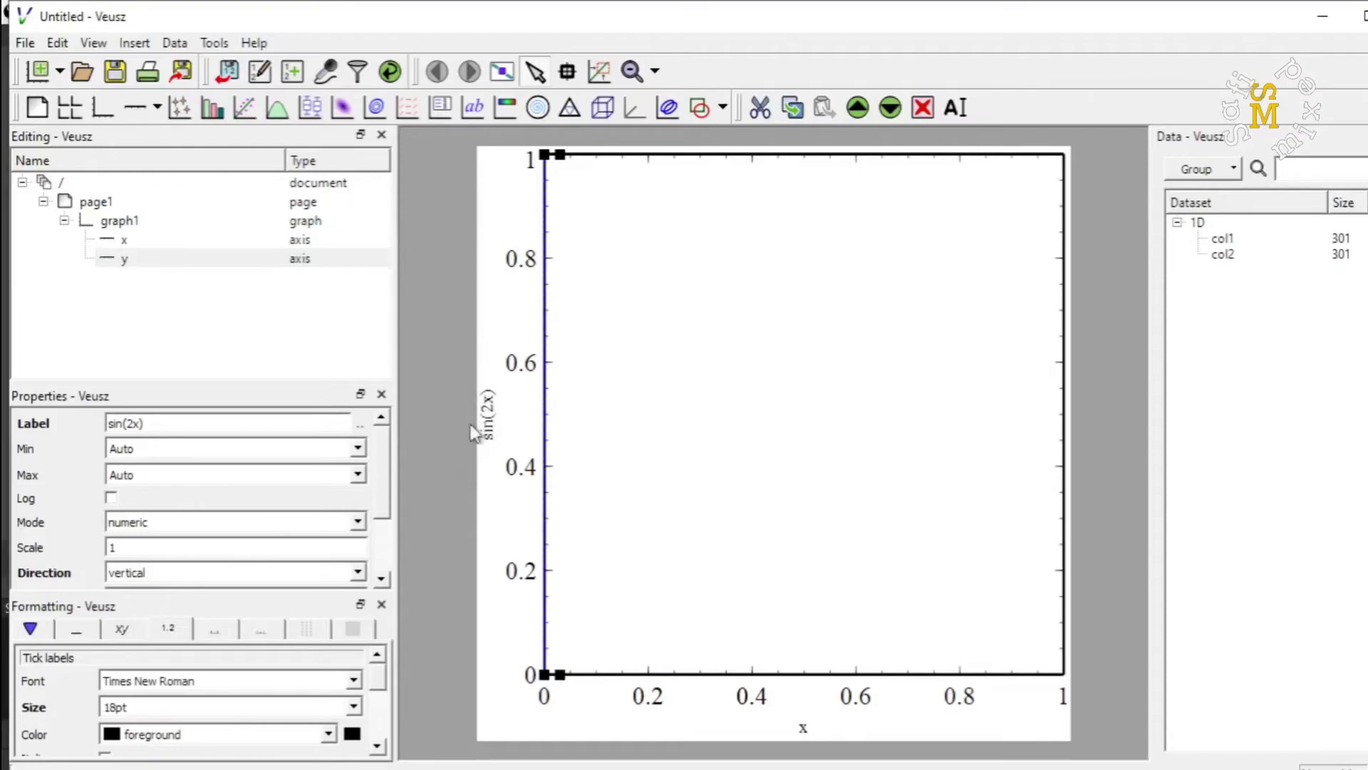
# Set the y axis label 'sin(2x)' to 18pt
pyautogui.click(132, 630)
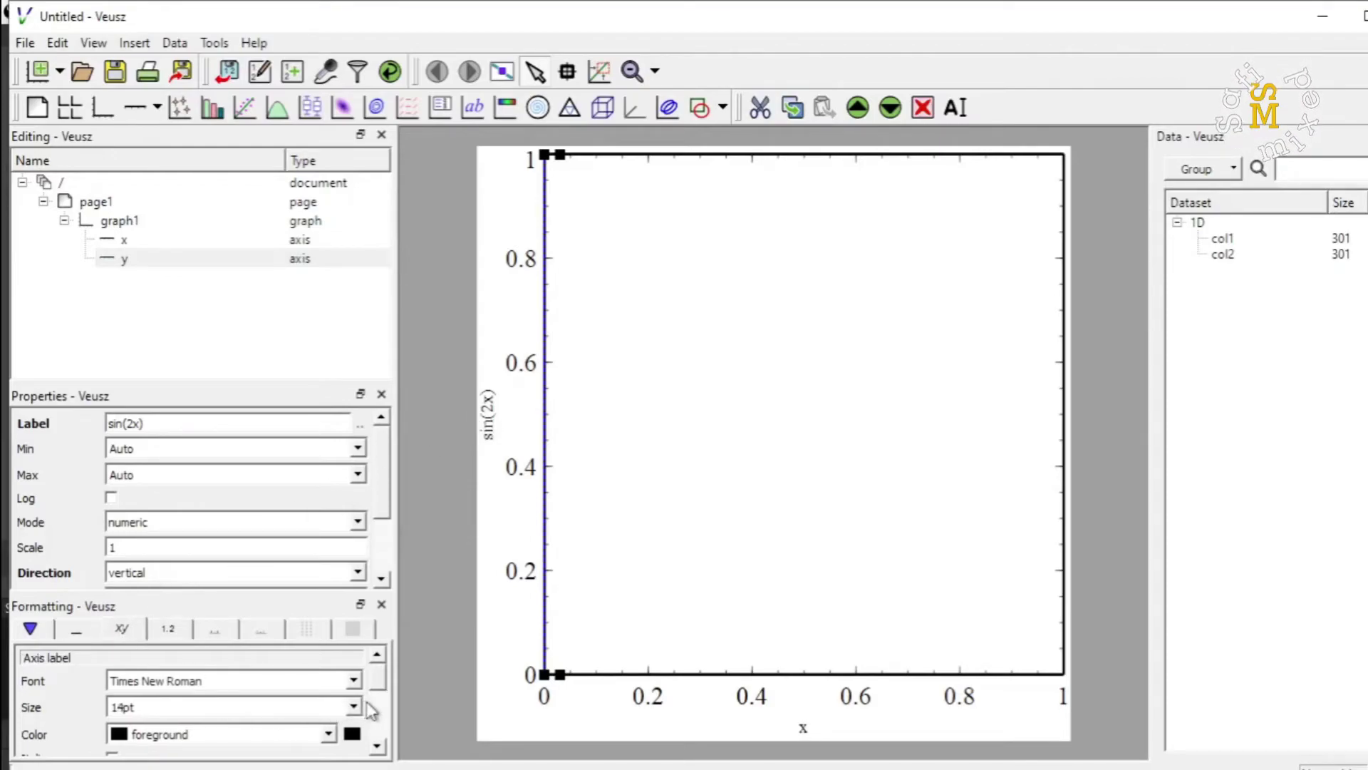
pyautogui.click(353, 707)
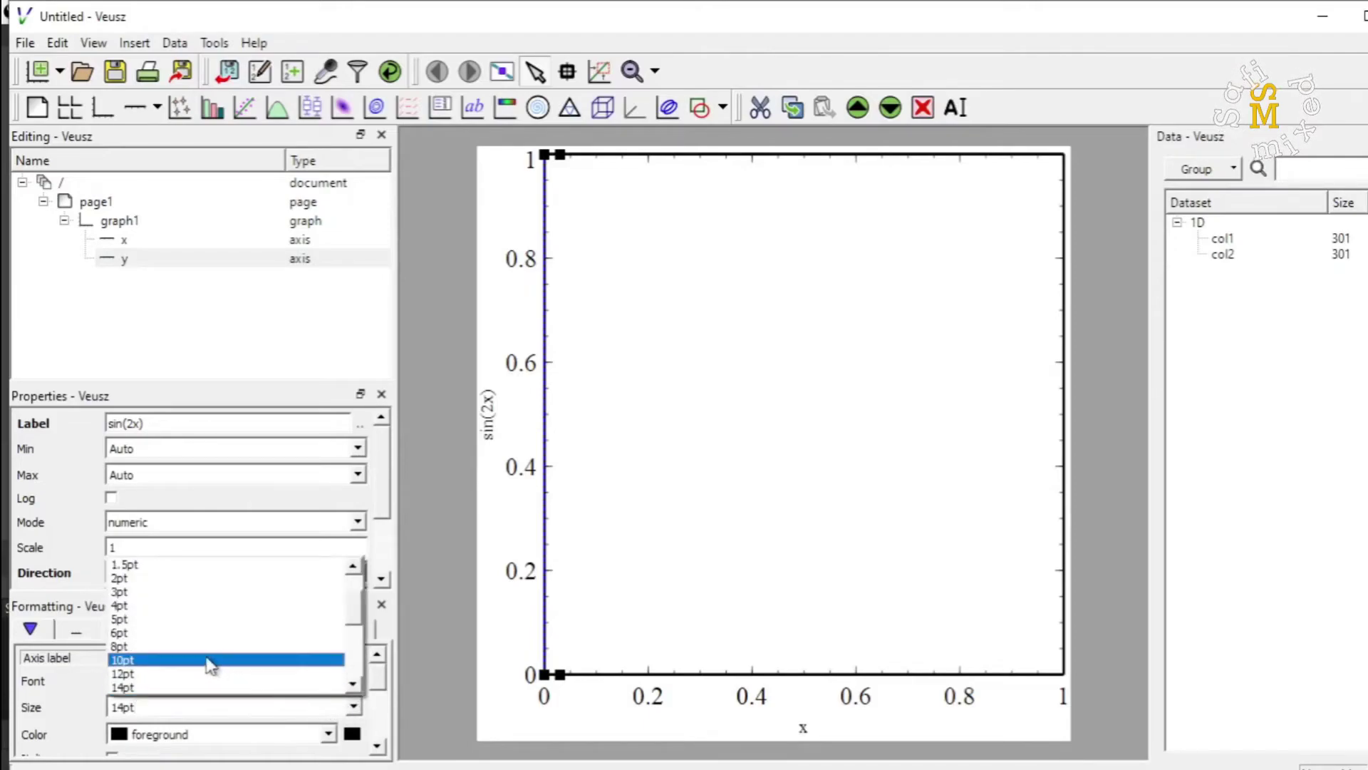
pyautogui.scroll(-3, 358, 609)
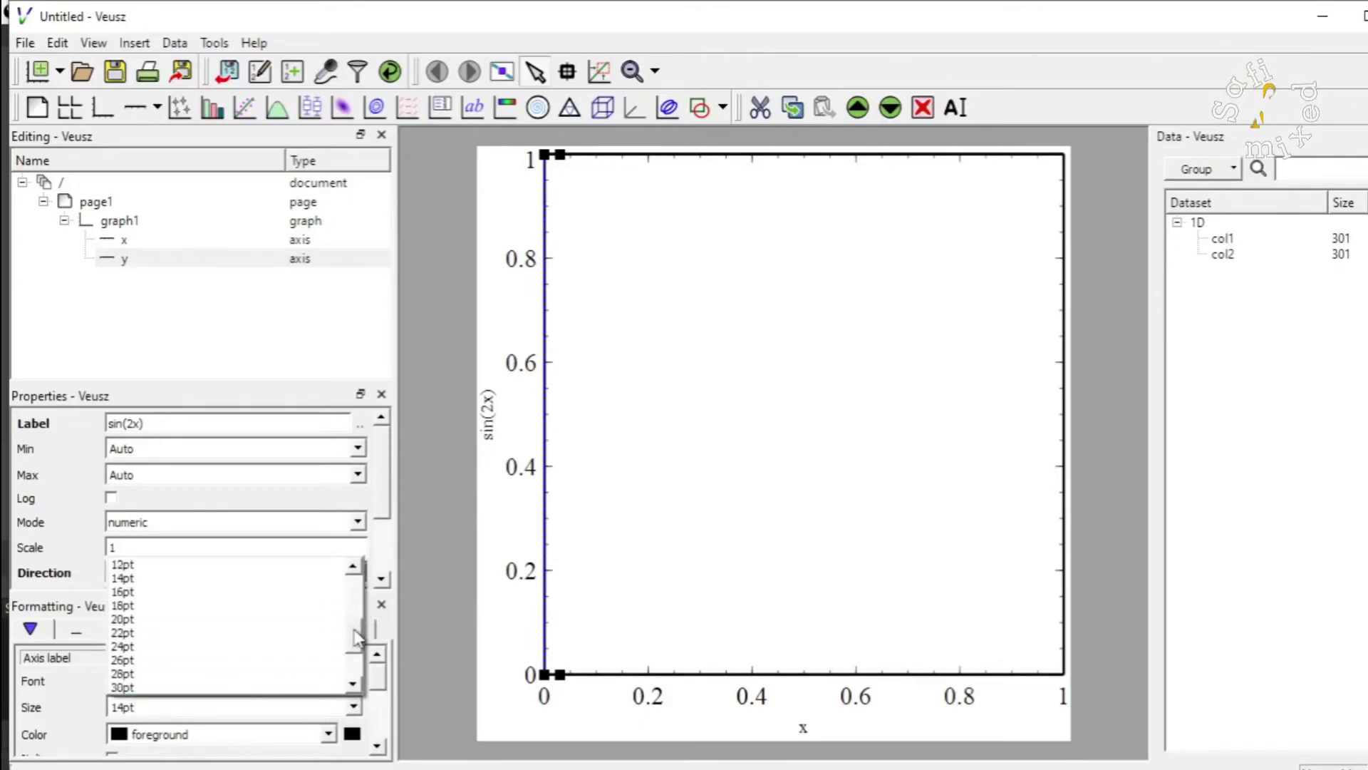
pyautogui.click(168, 608)
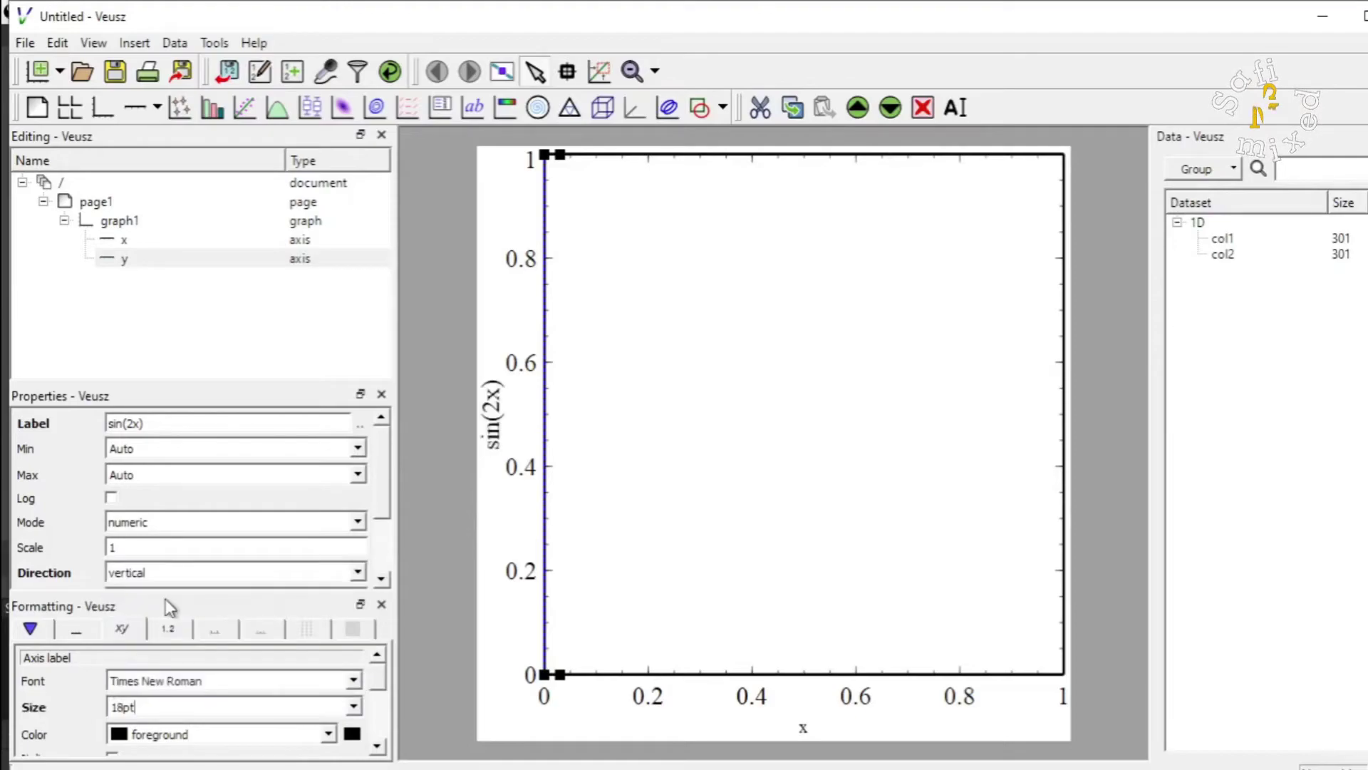
# Make the x axis label 18pt and italic
pyautogui.click(136, 242)
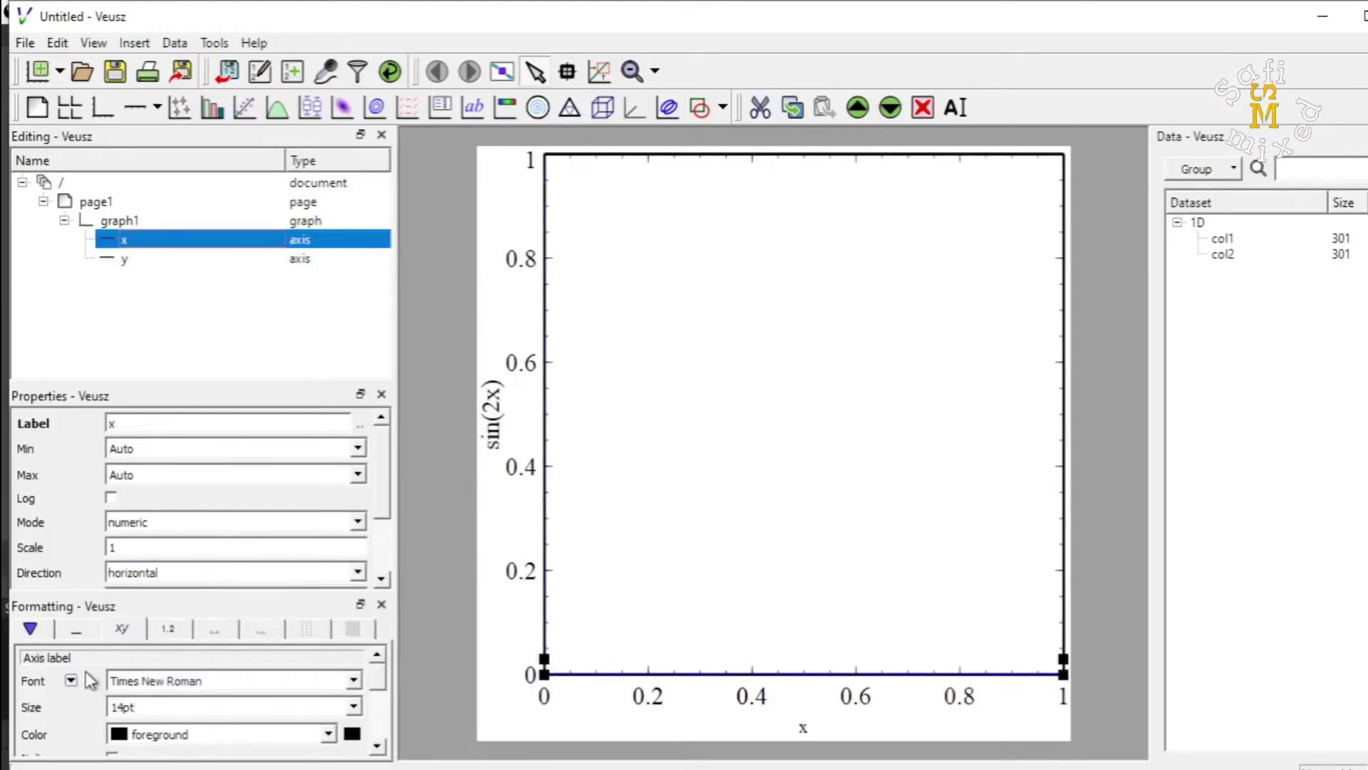
pyautogui.click(354, 708)
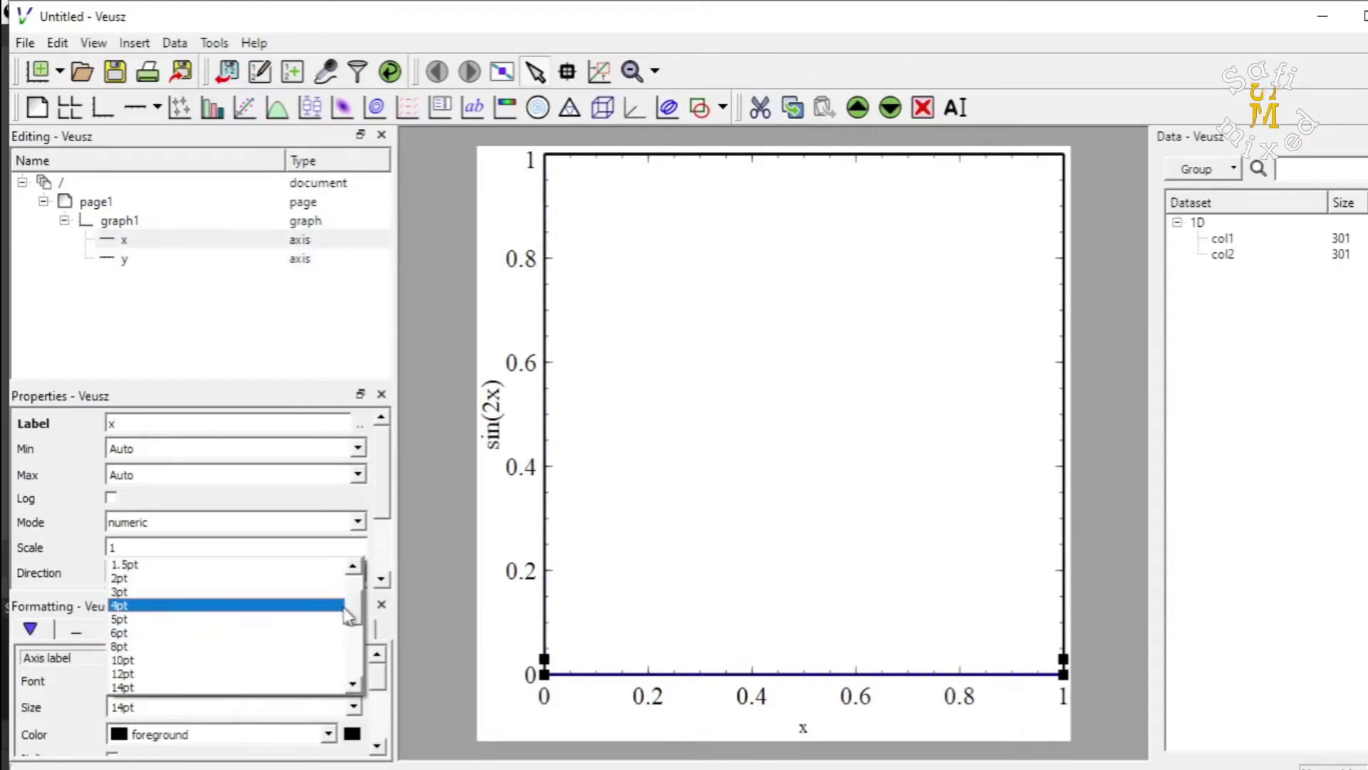
pyautogui.scroll(-1, 347, 616)
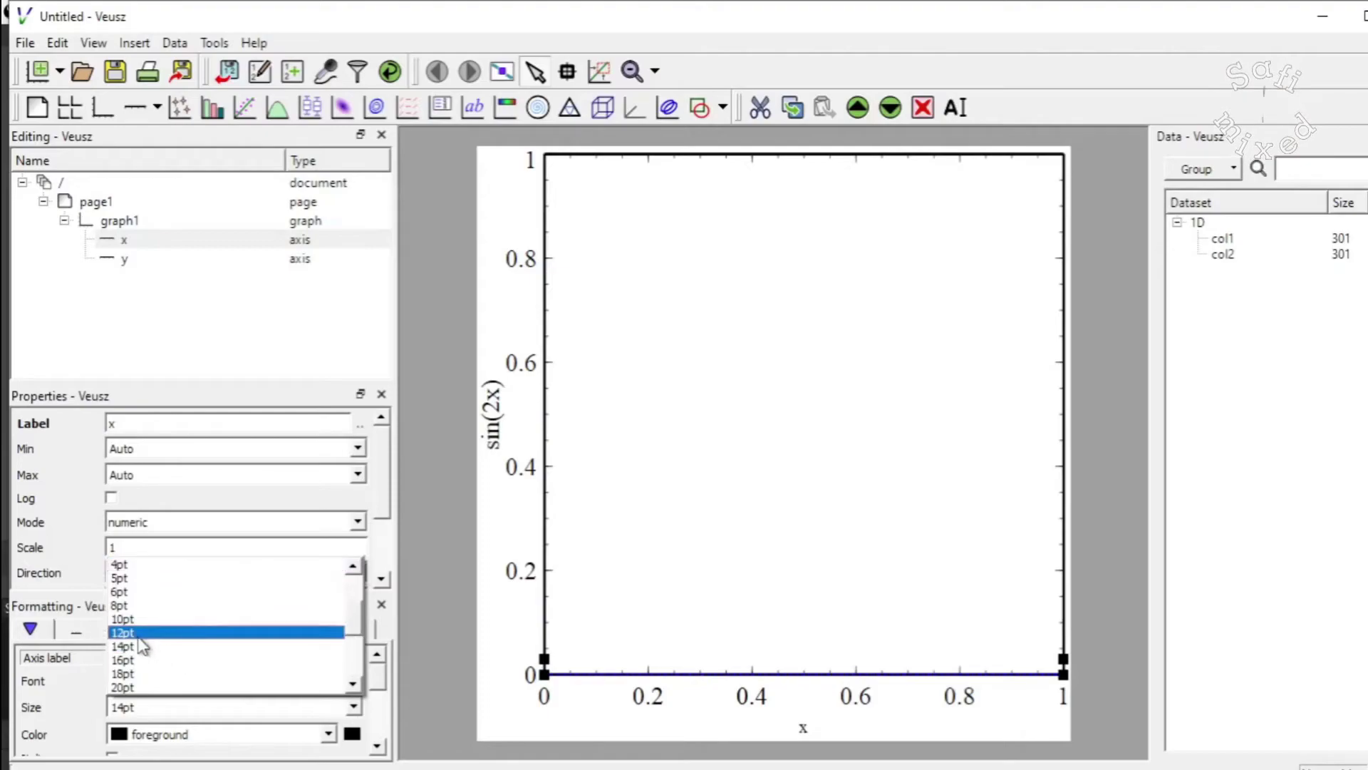
pyautogui.click(148, 675)
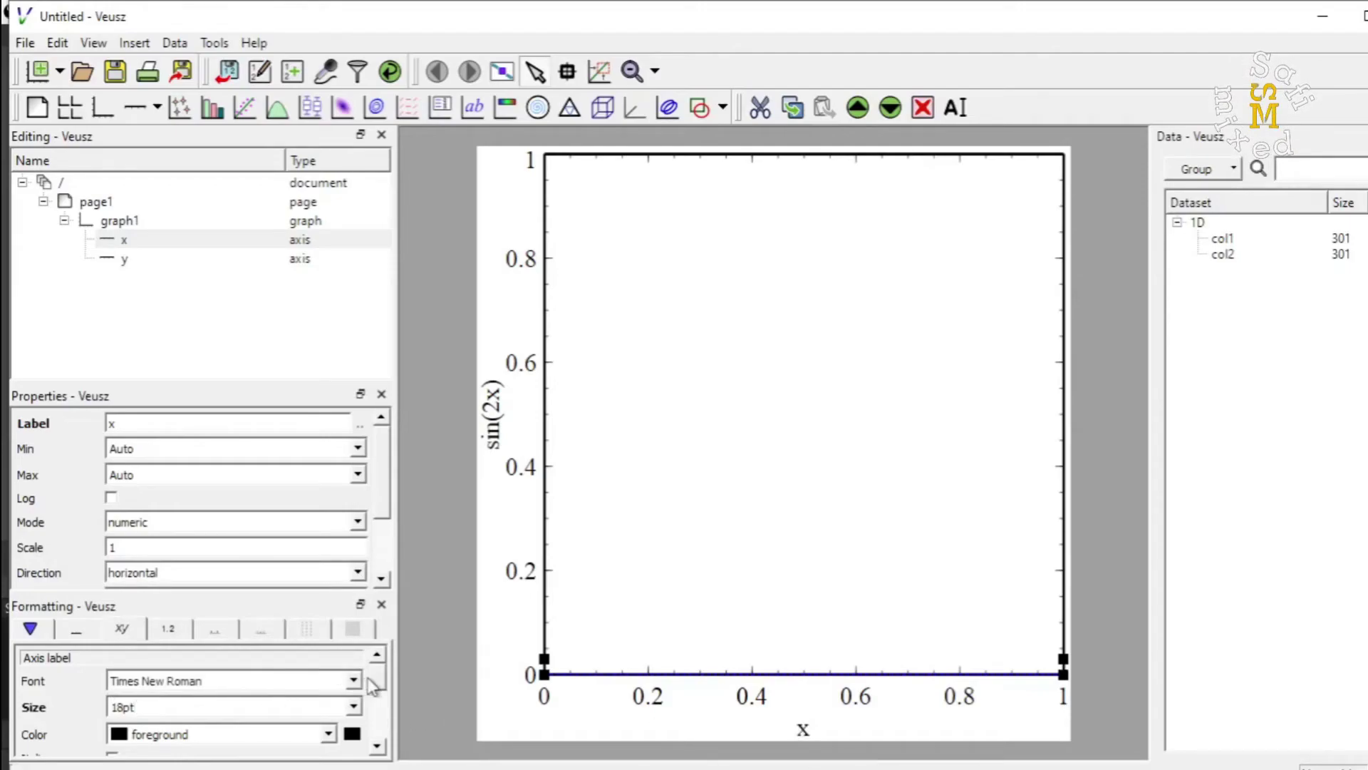
pyautogui.scroll(-2, 380, 686)
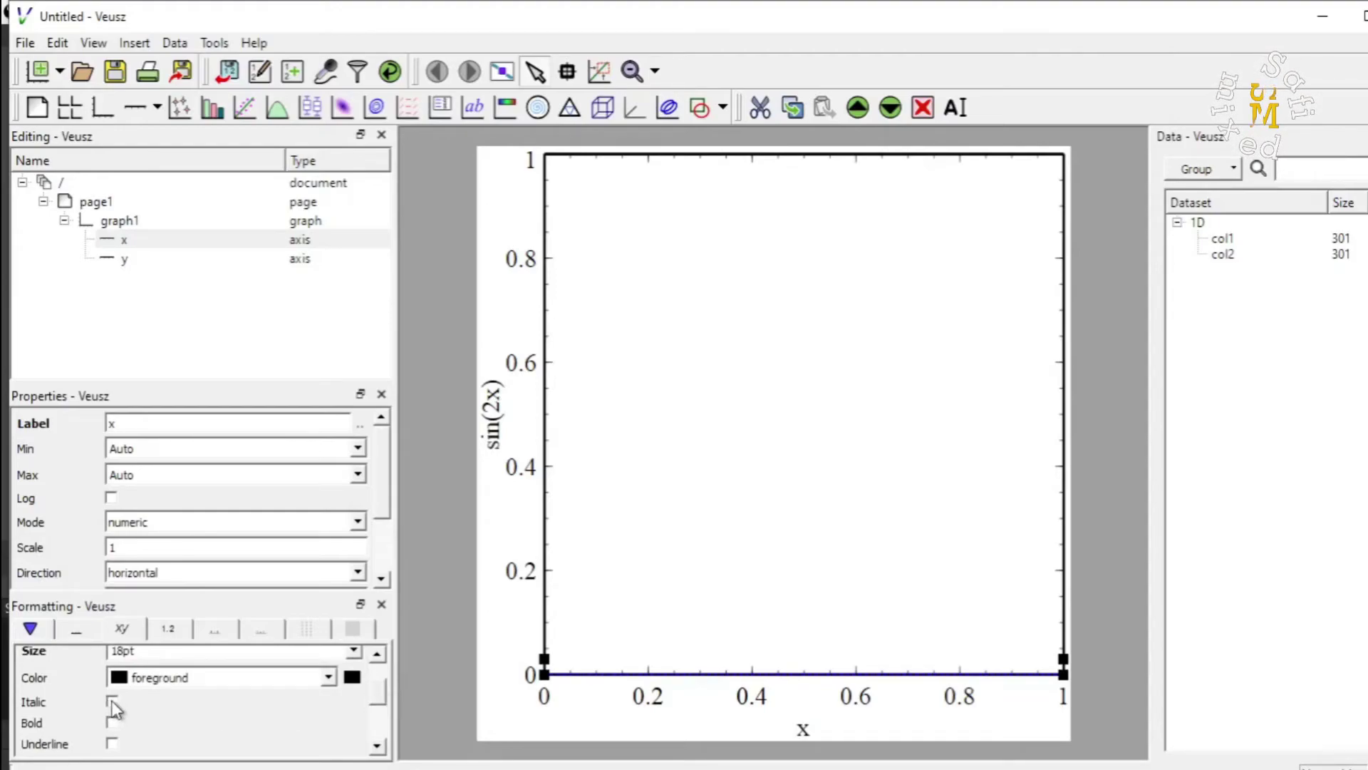
pyautogui.click(111, 702)
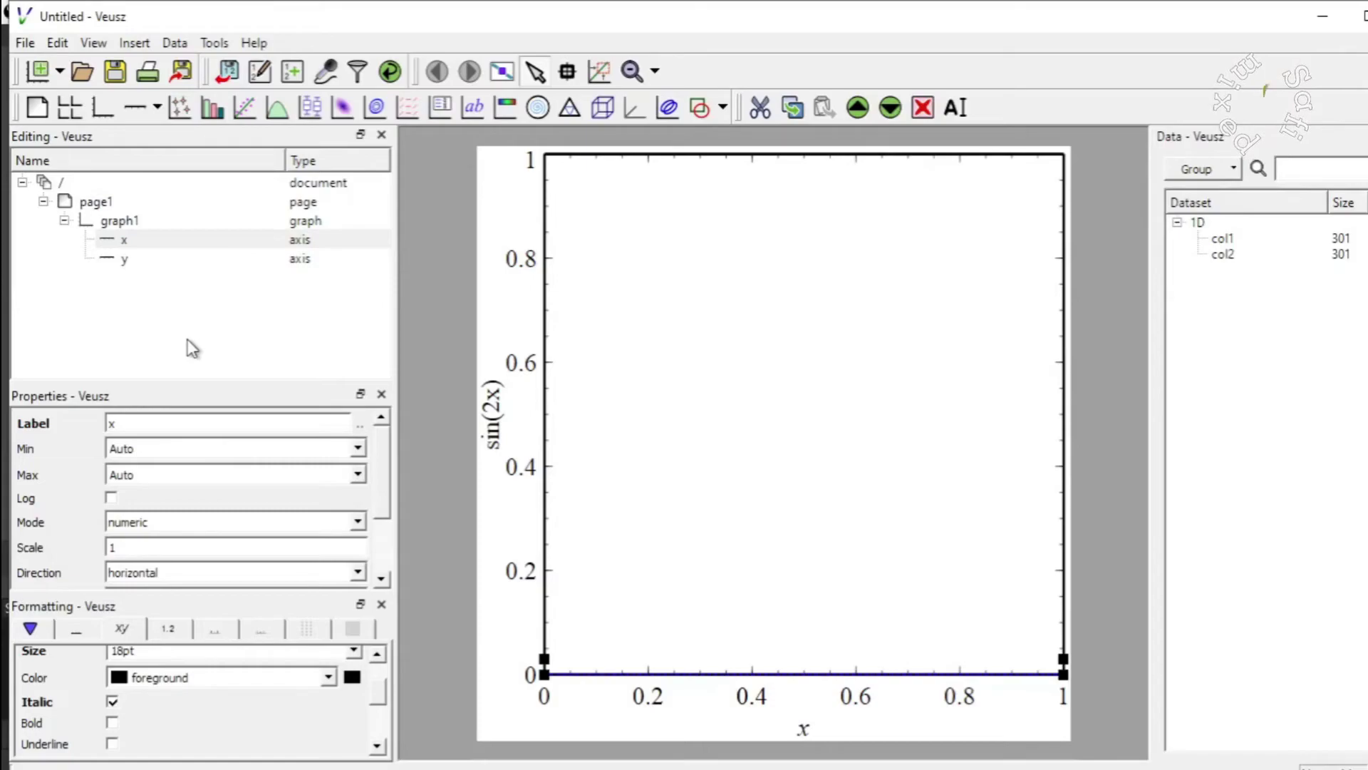
# Add an xy plot using col1 as X data and col2 as Y data
pyautogui.click(179, 107)
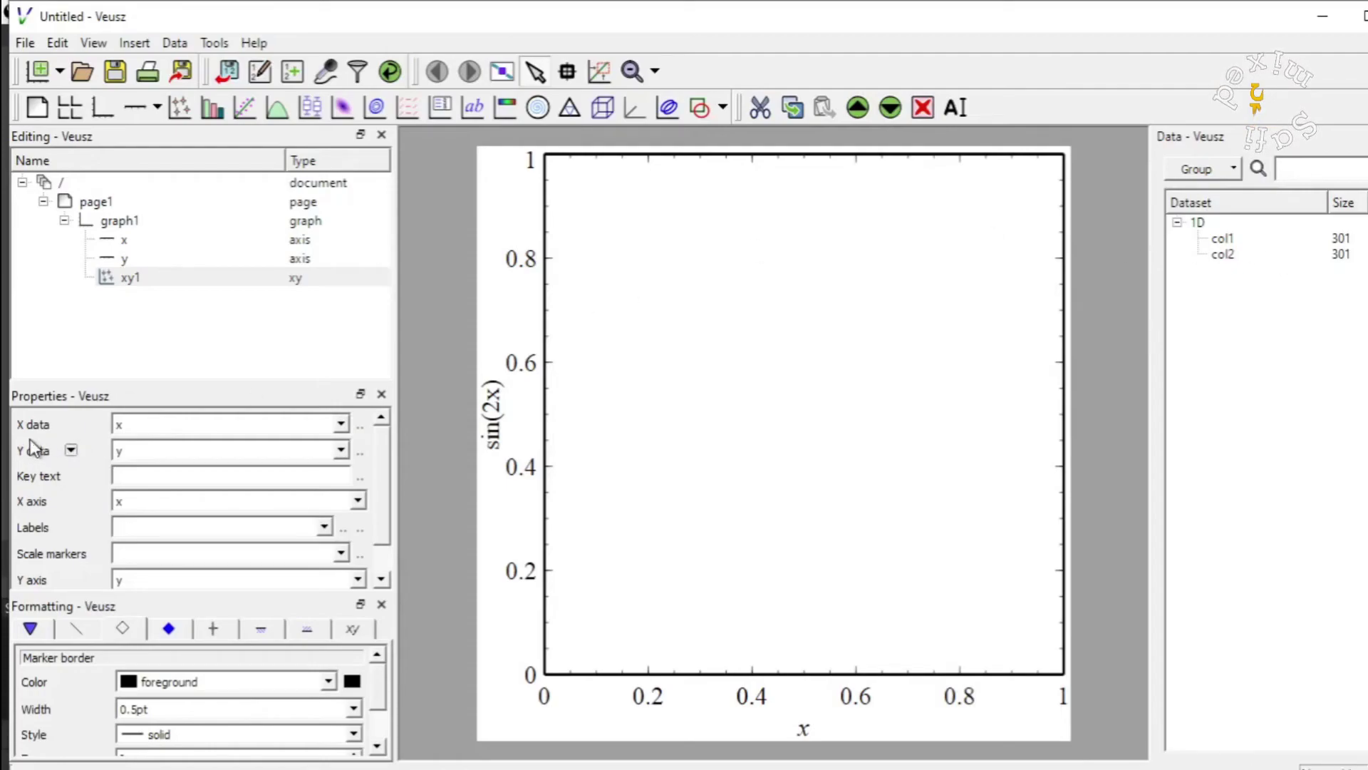
pyautogui.click(341, 426)
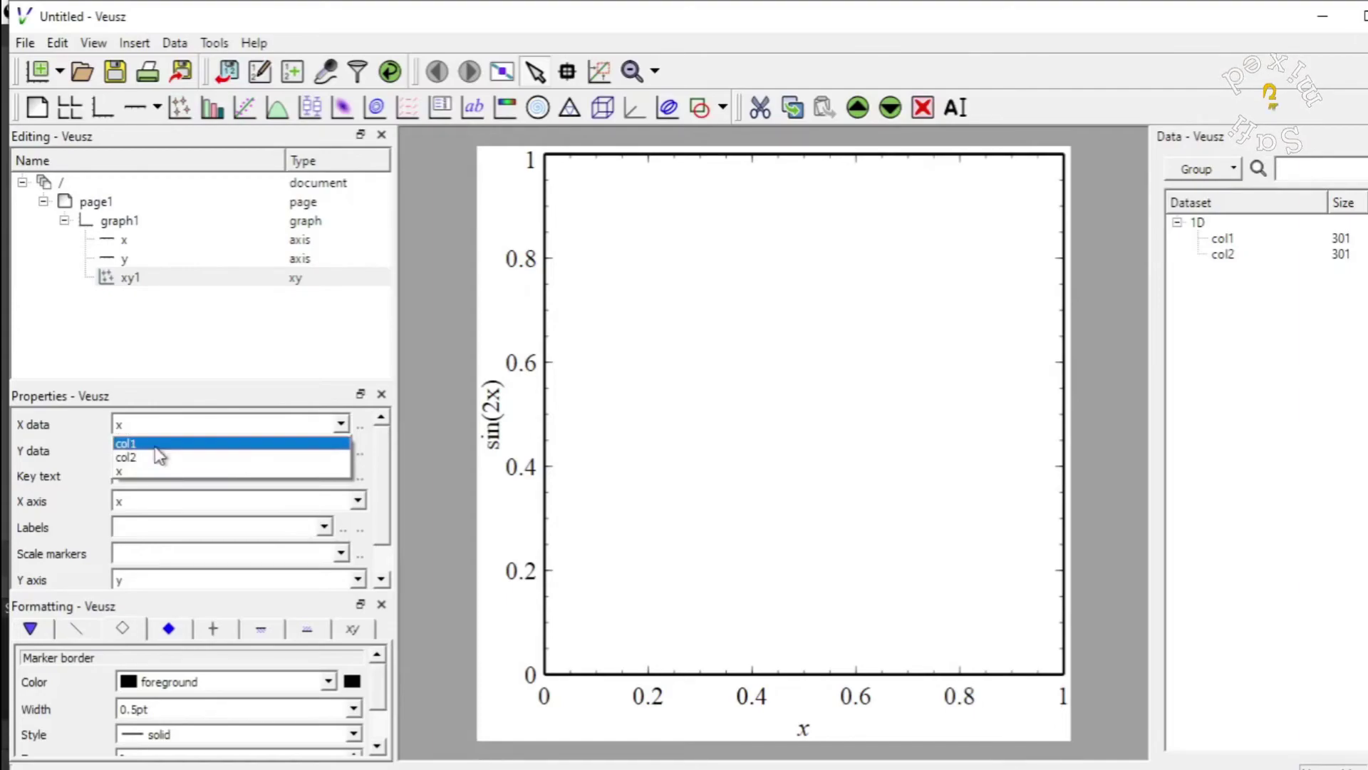
pyautogui.click(156, 446)
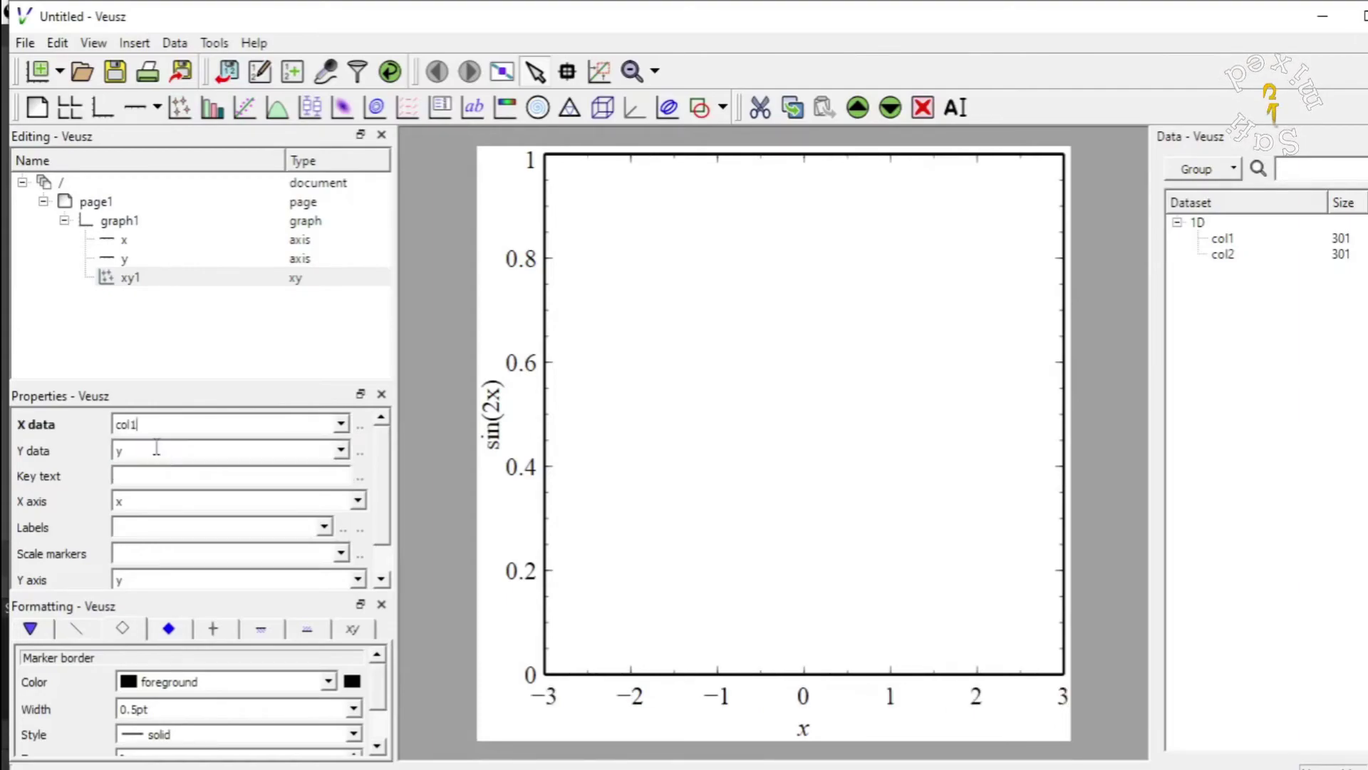
pyautogui.click(341, 454)
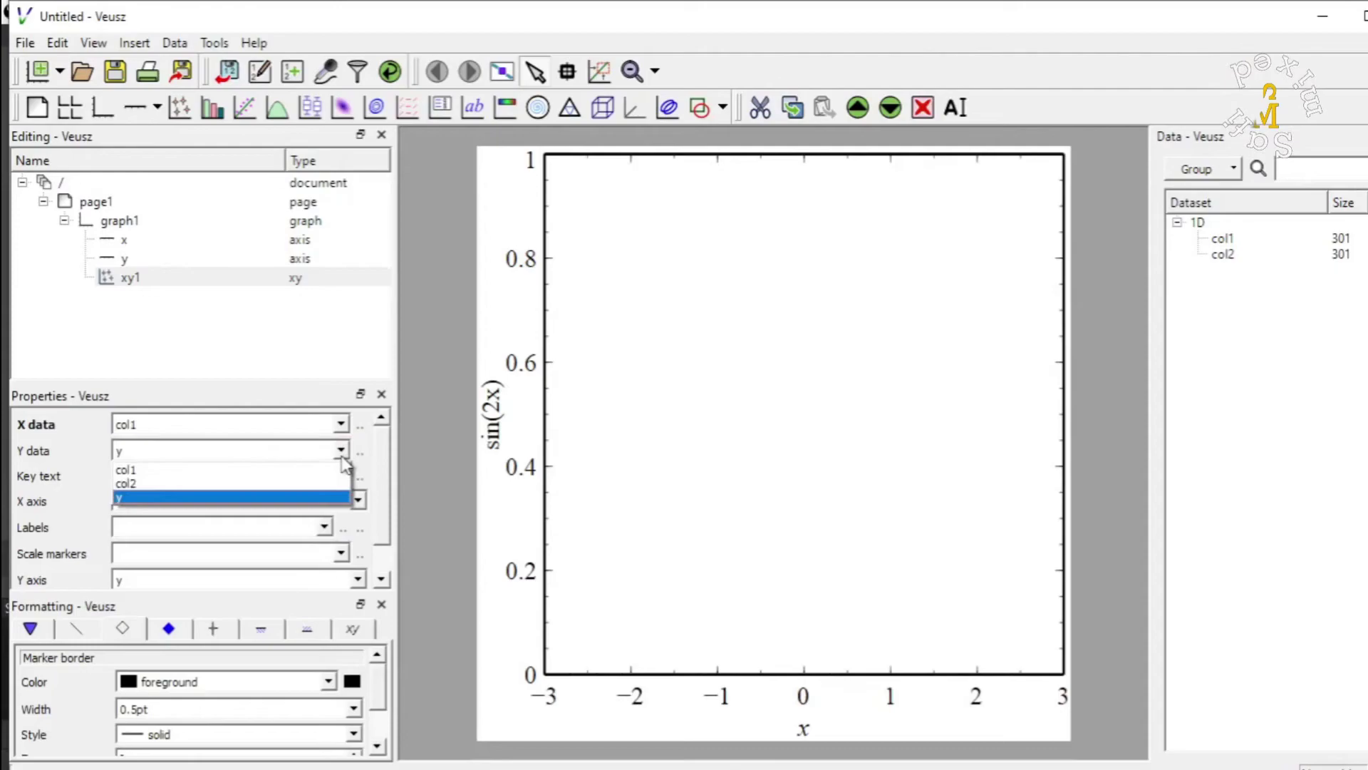
pyautogui.click(247, 488)
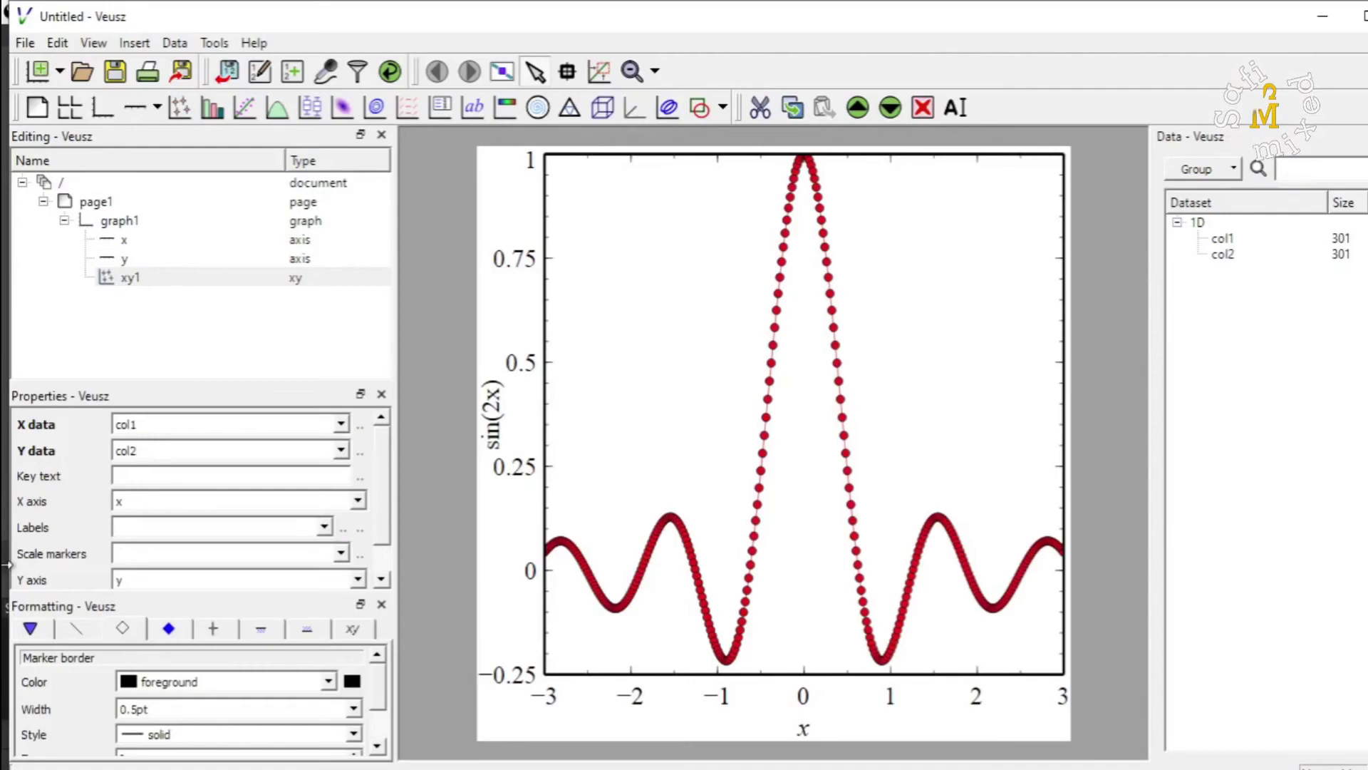
# Set the xy1 plot's Marker to none so sin(2x) draws without point markers
pyautogui.click(29, 630)
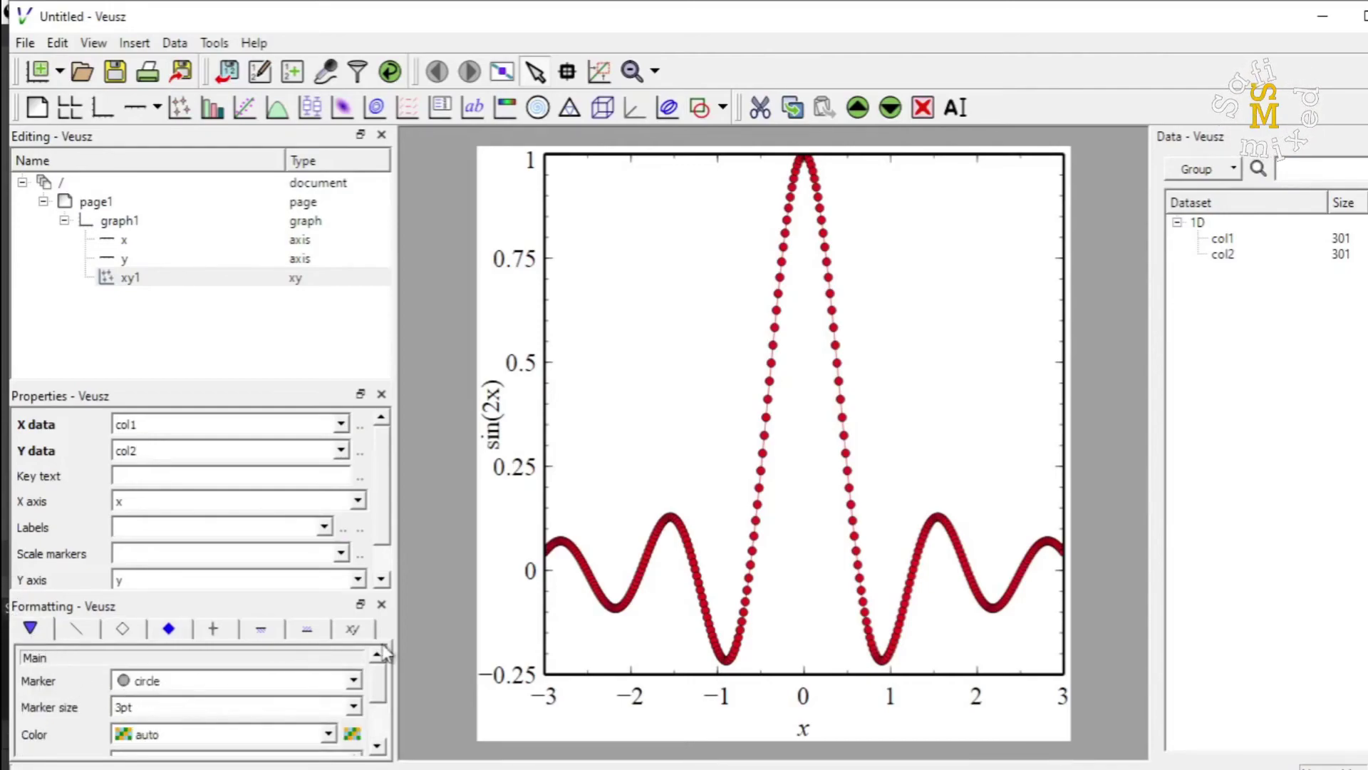
pyautogui.click(355, 682)
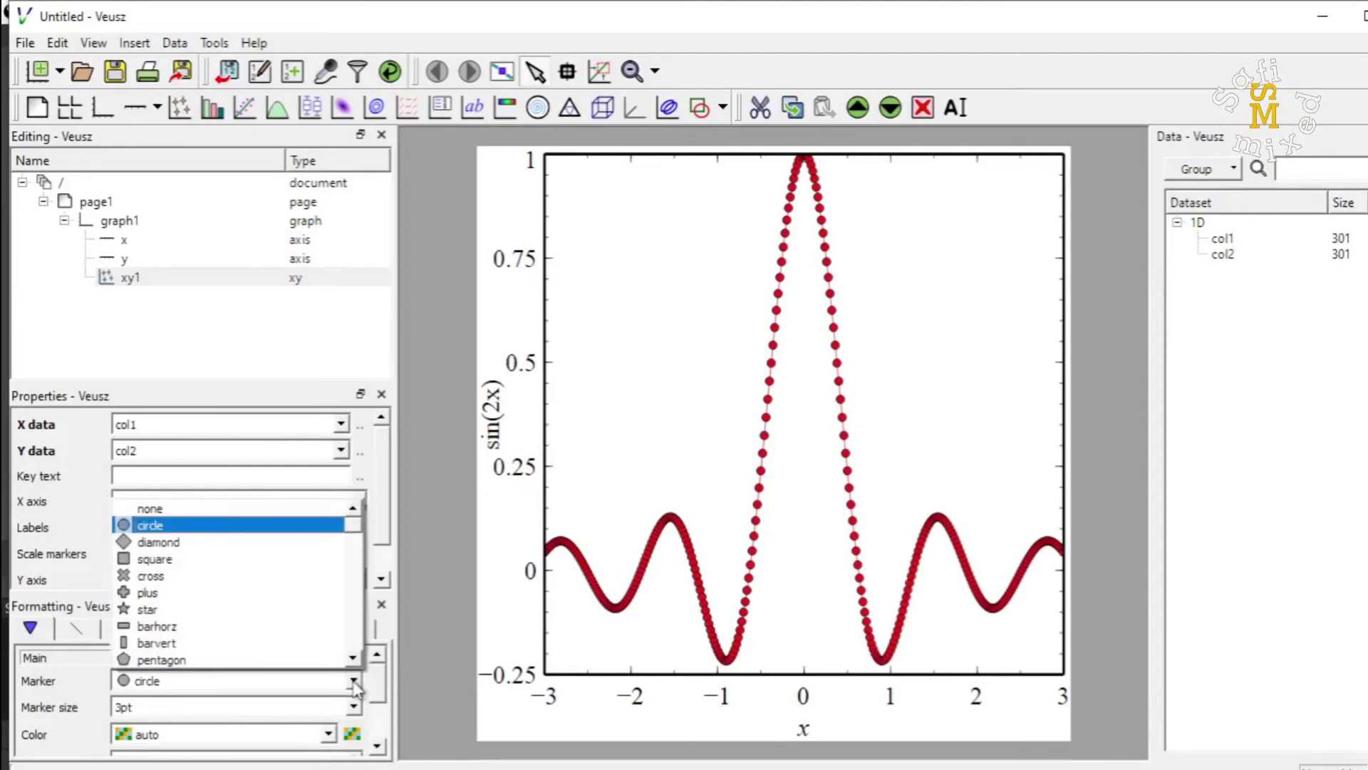
pyautogui.click(246, 510)
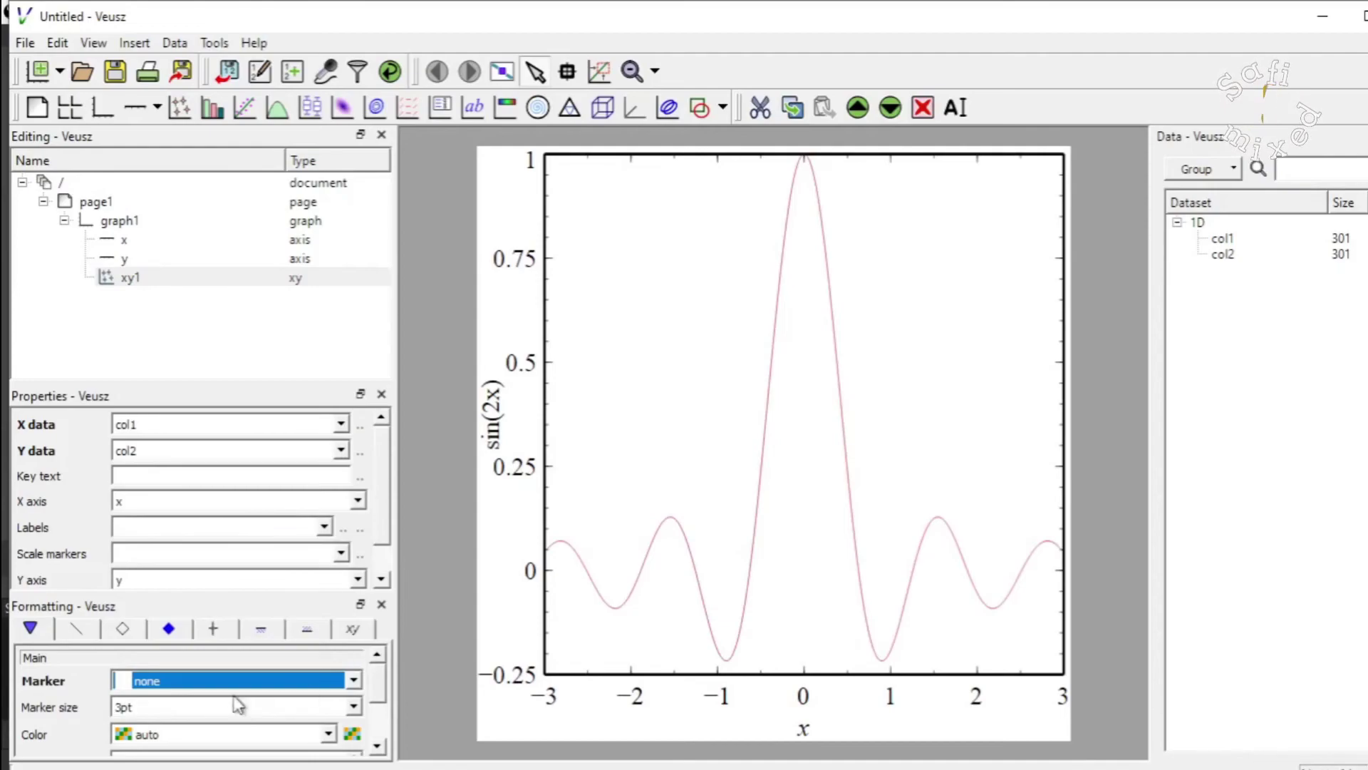
# Set the xy1 plot line width to 4pt, after first trying 2pt
pyautogui.click(79, 628)
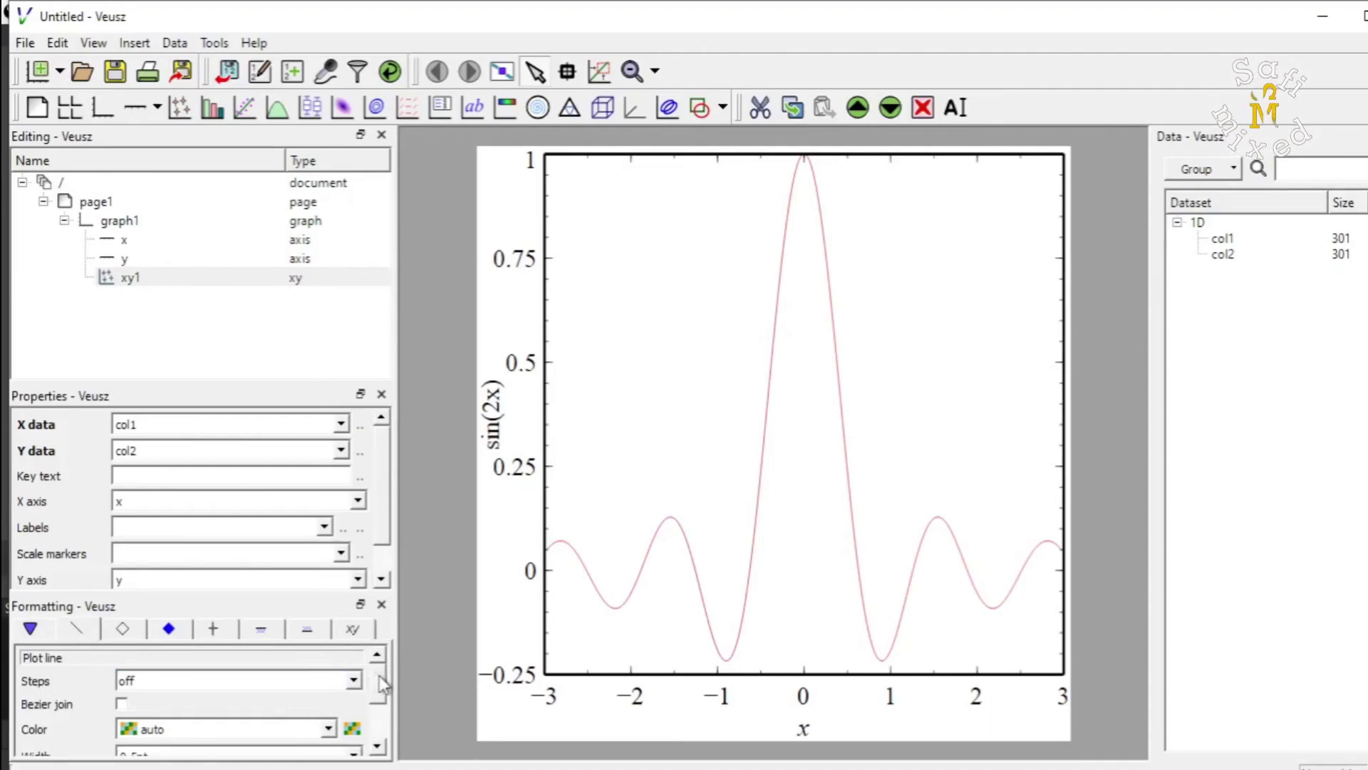
pyautogui.scroll(-1, 385, 695)
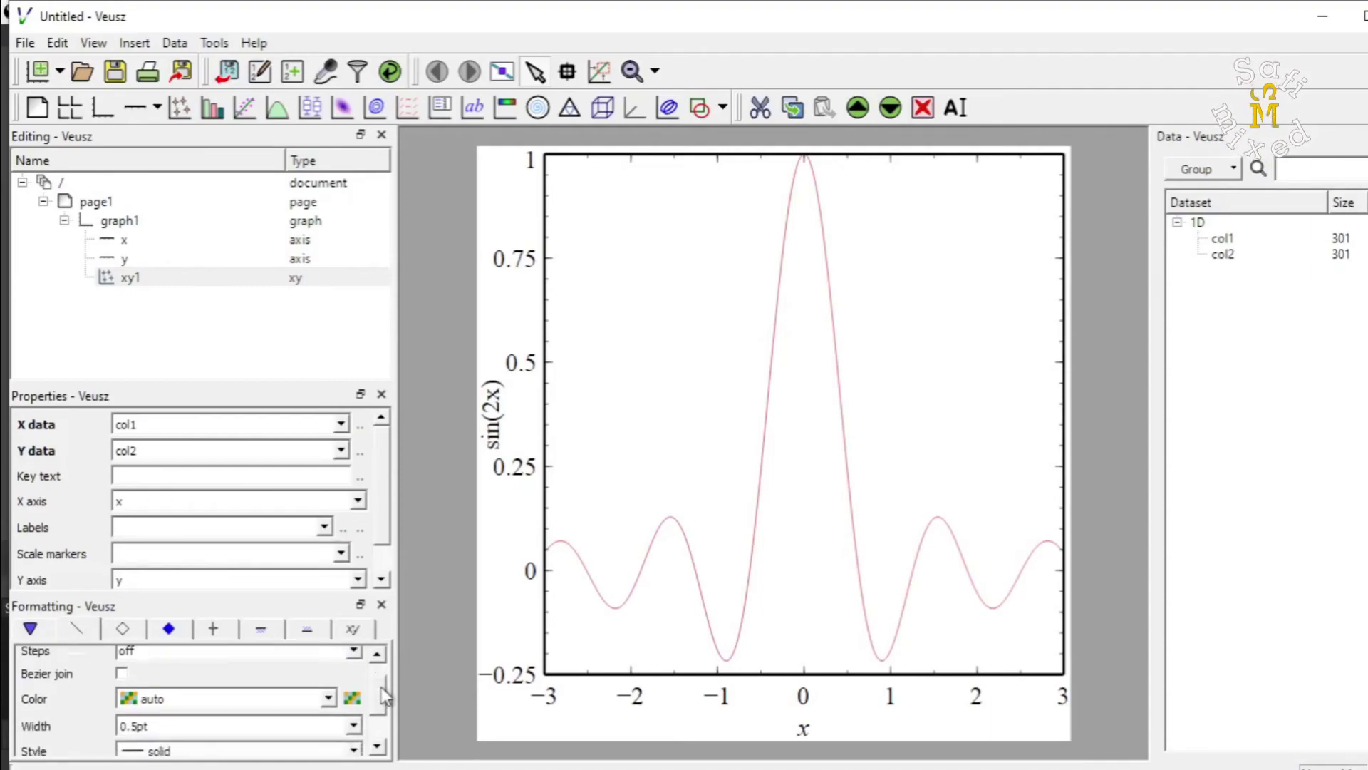
pyautogui.click(354, 726)
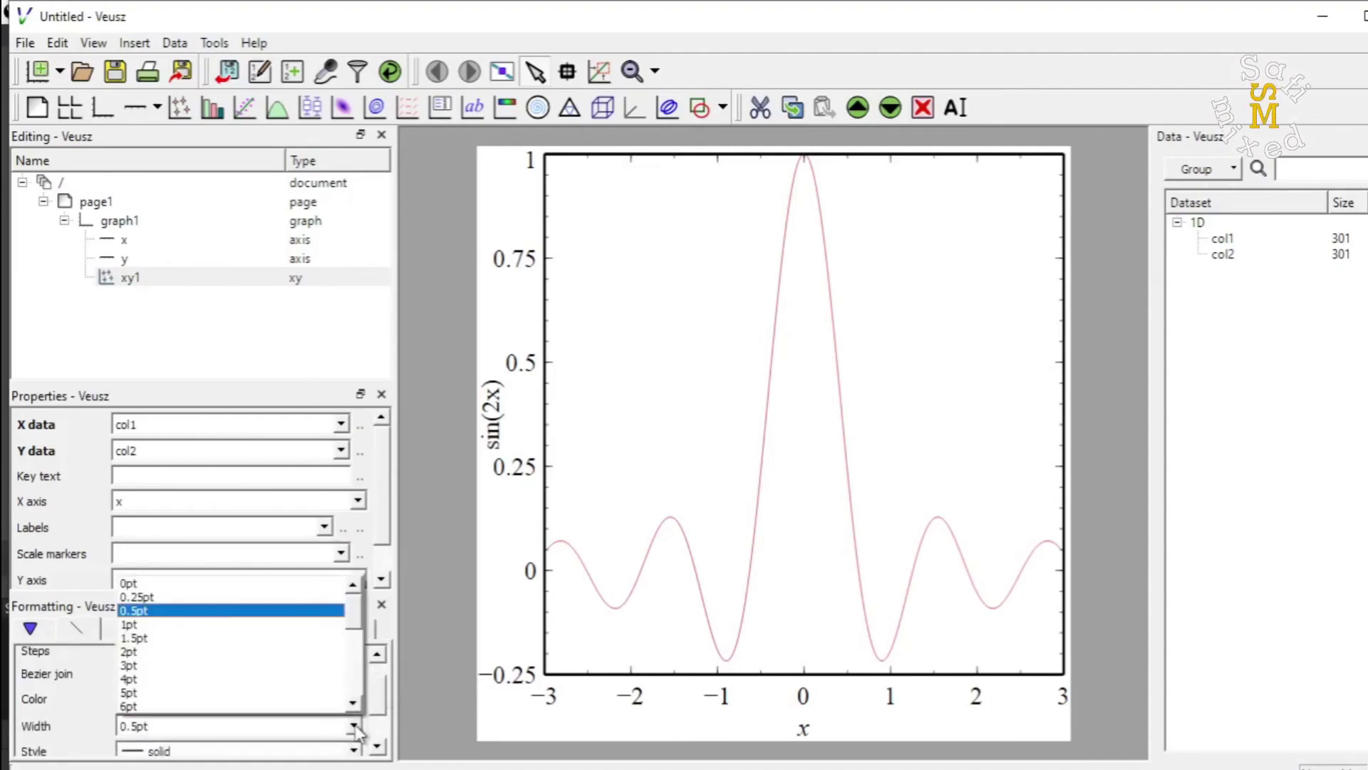
pyautogui.click(154, 651)
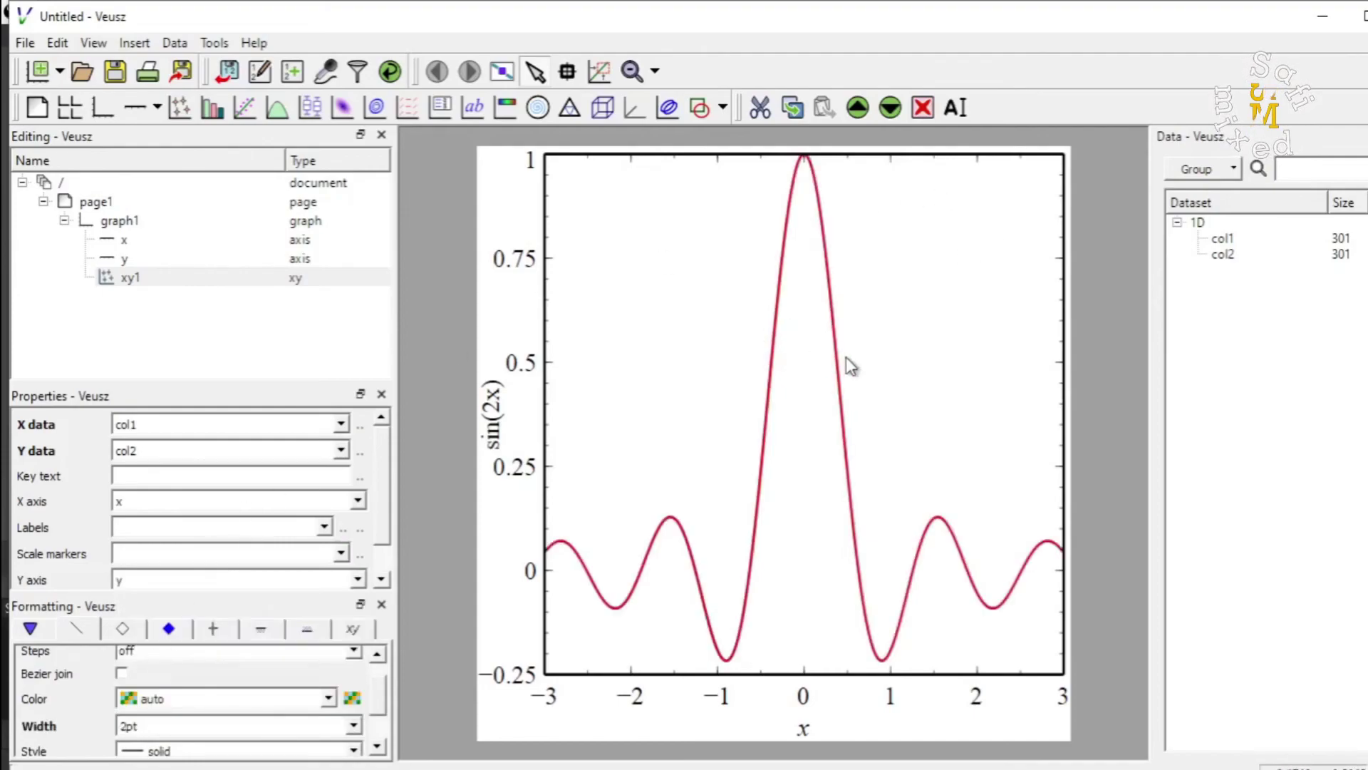
pyautogui.click(355, 729)
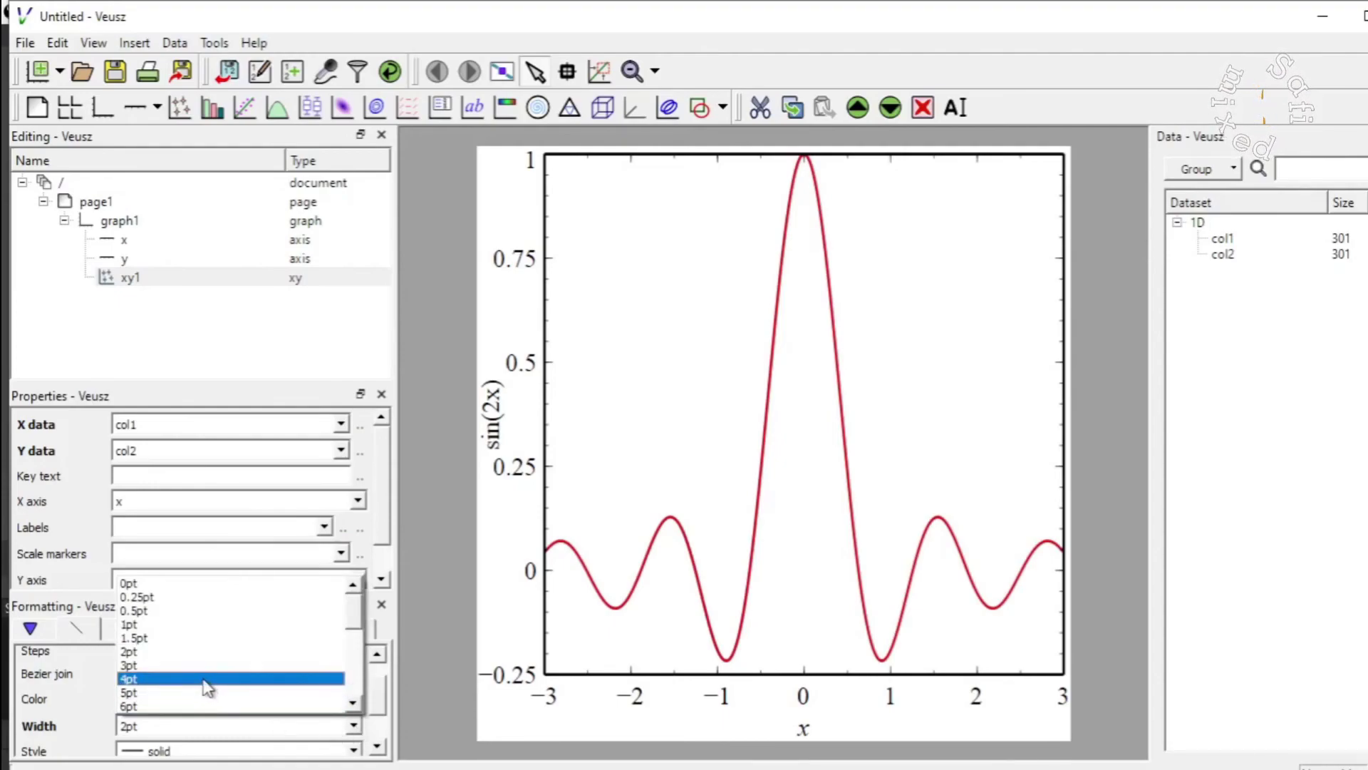
pyautogui.click(203, 681)
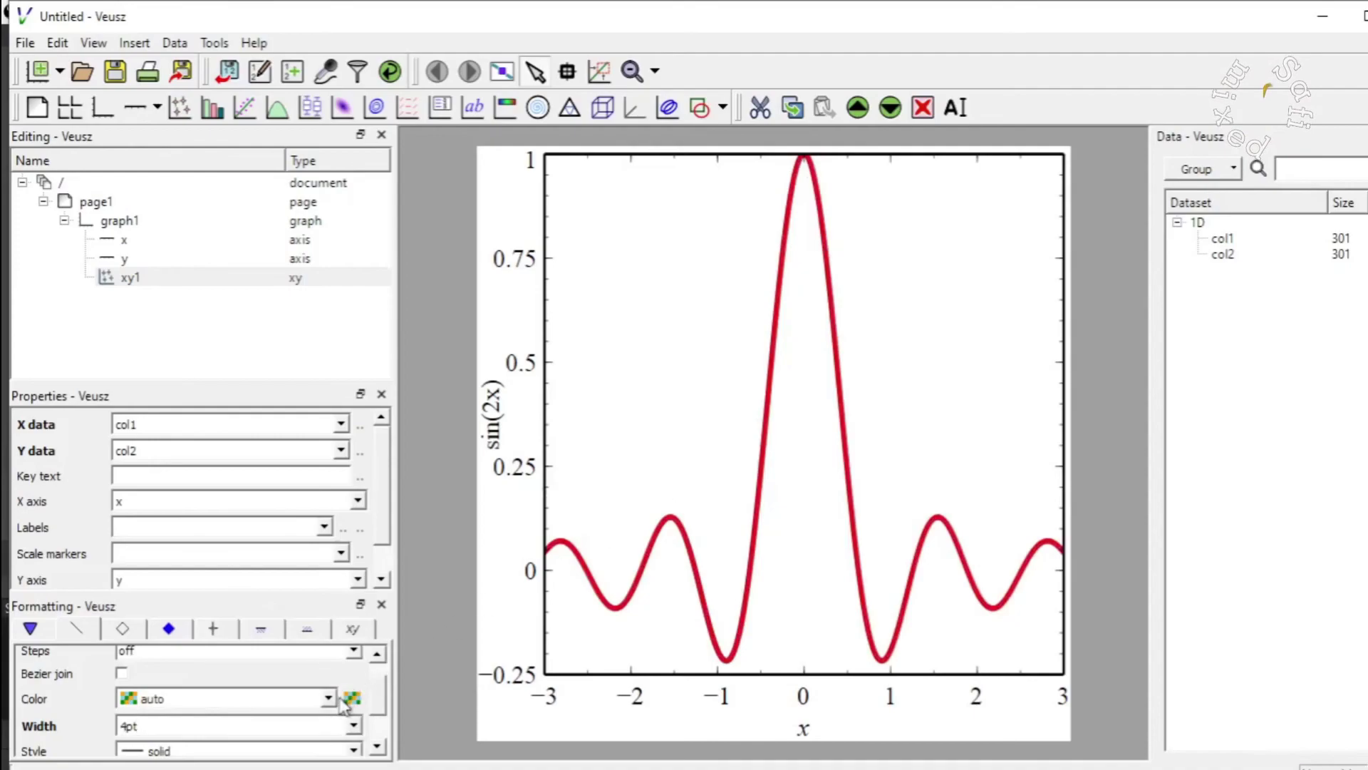
pyautogui.scroll(-3, 382, 710)
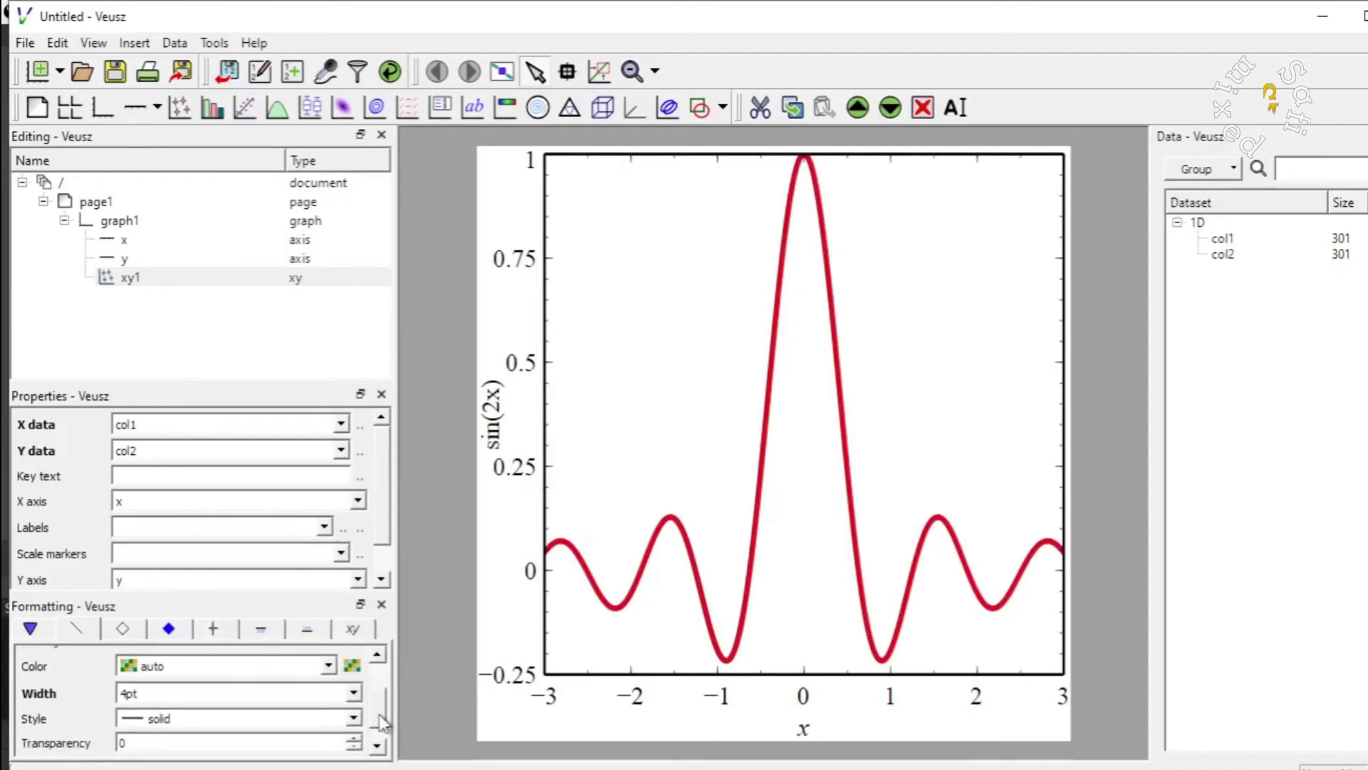
pyautogui.scroll(3, 384, 684)
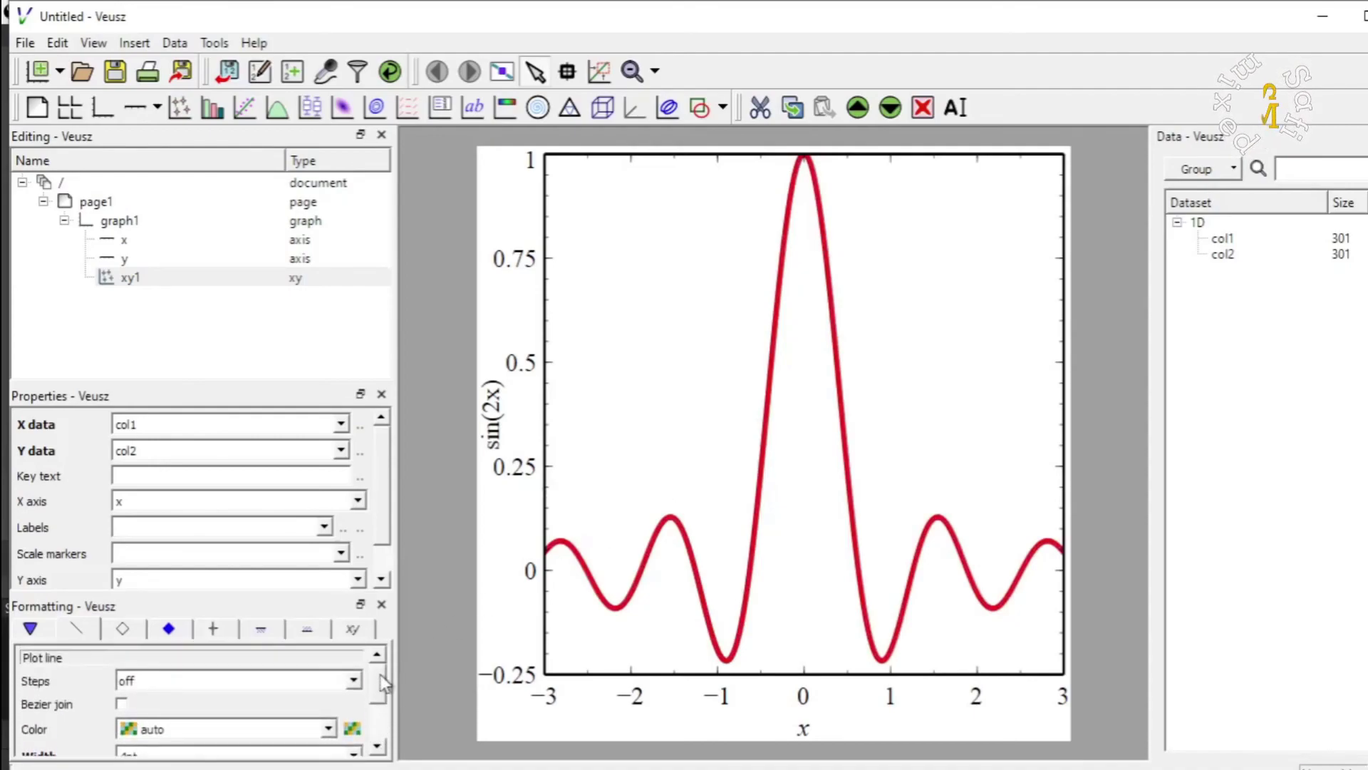
# Show the xy1 plot's Marker fill settings (colour auto, style solid)
pyautogui.click(168, 633)
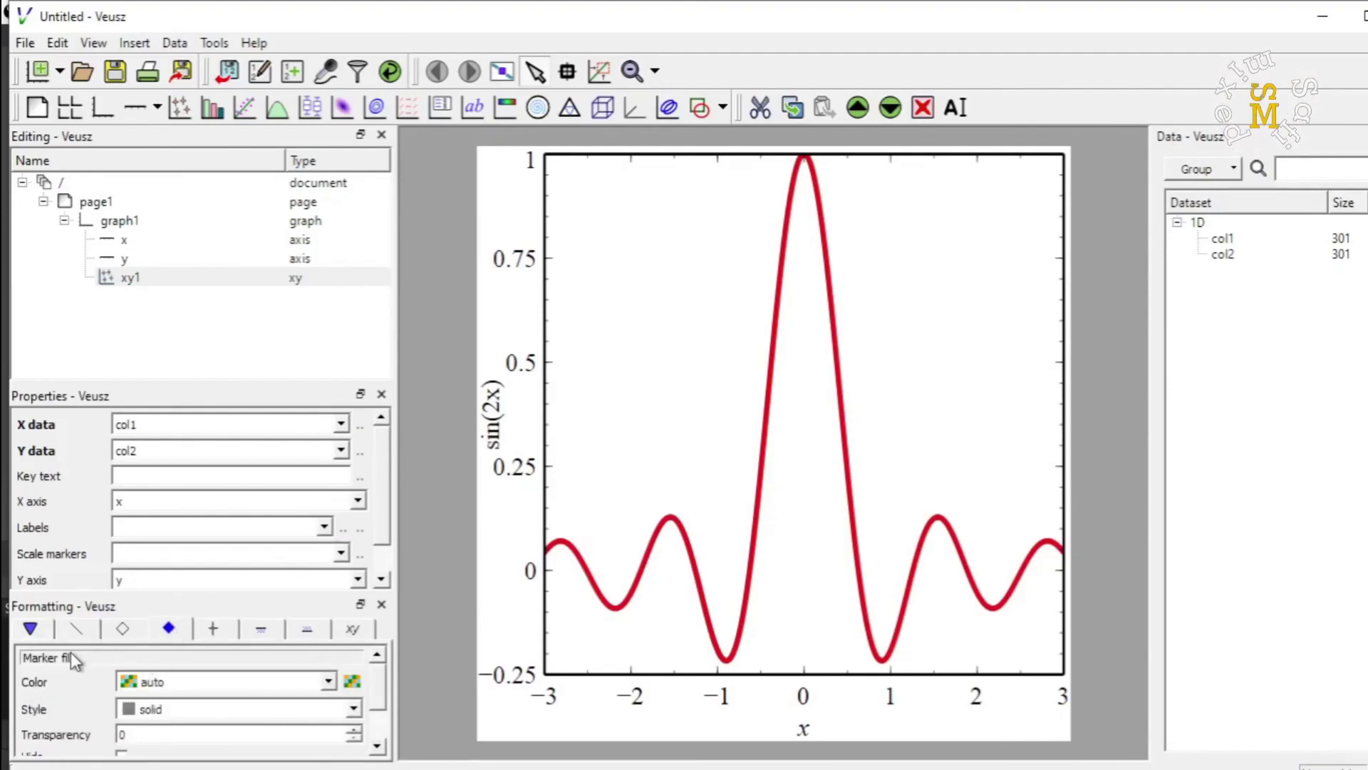